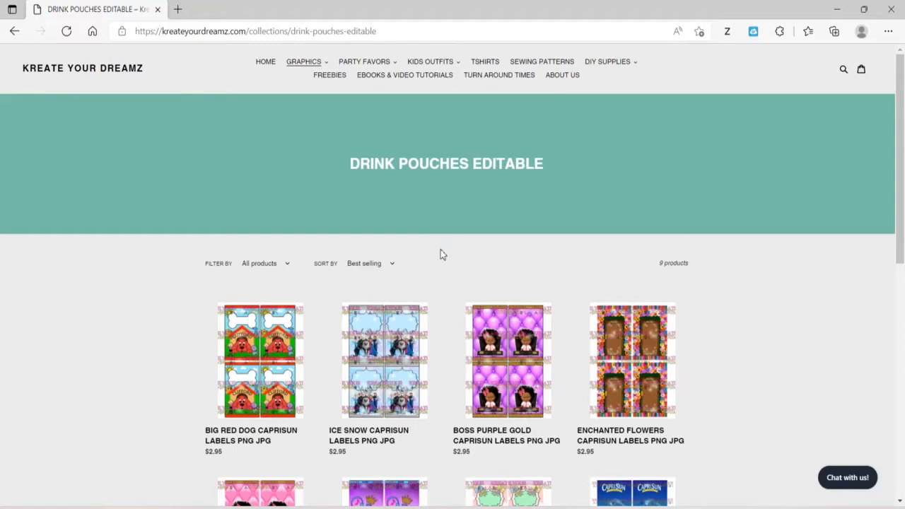
Step: Browse the editable drink pouches collection, open the Blues Puppy Caprisun Labels product and check its available file formats
scroll(440, 251, down, 3)
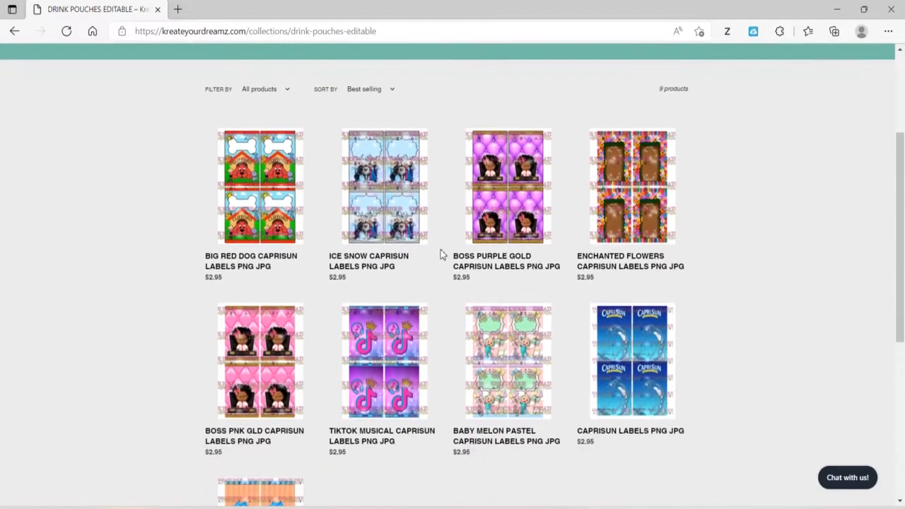
scroll(440, 250, down, 2)
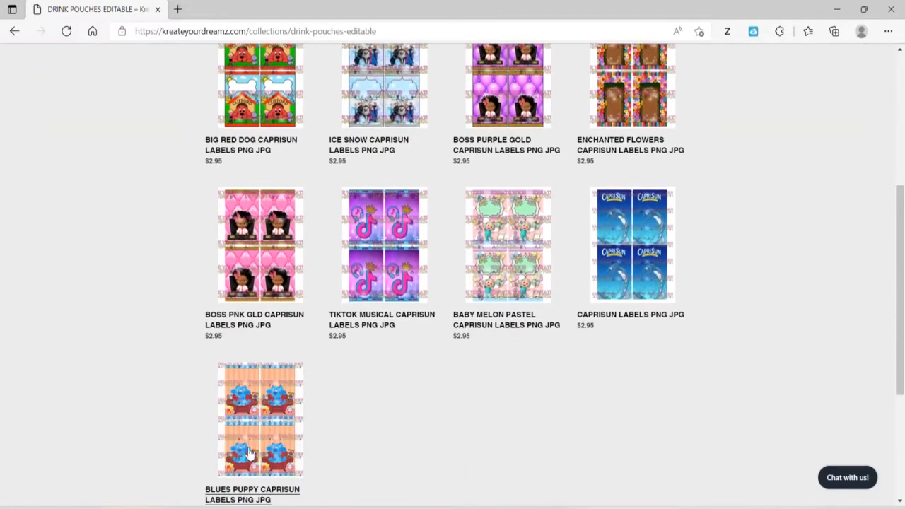
click(247, 456)
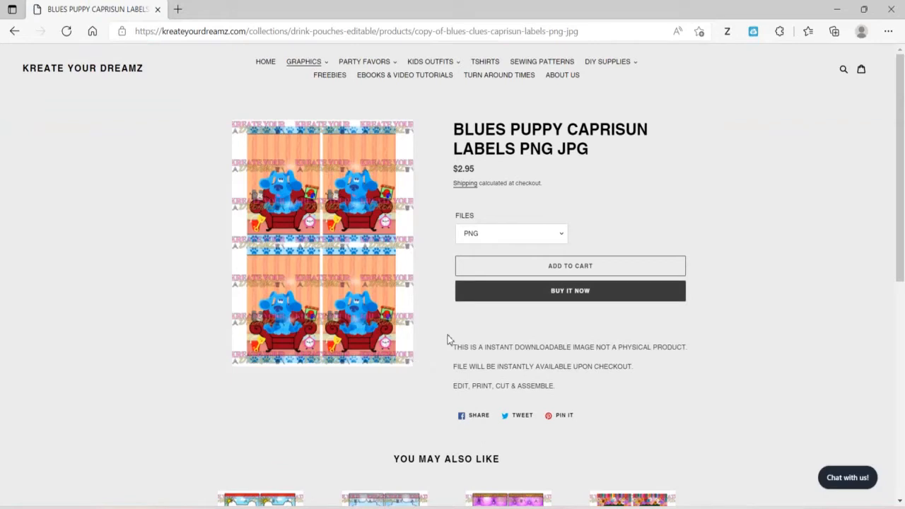
click(477, 240)
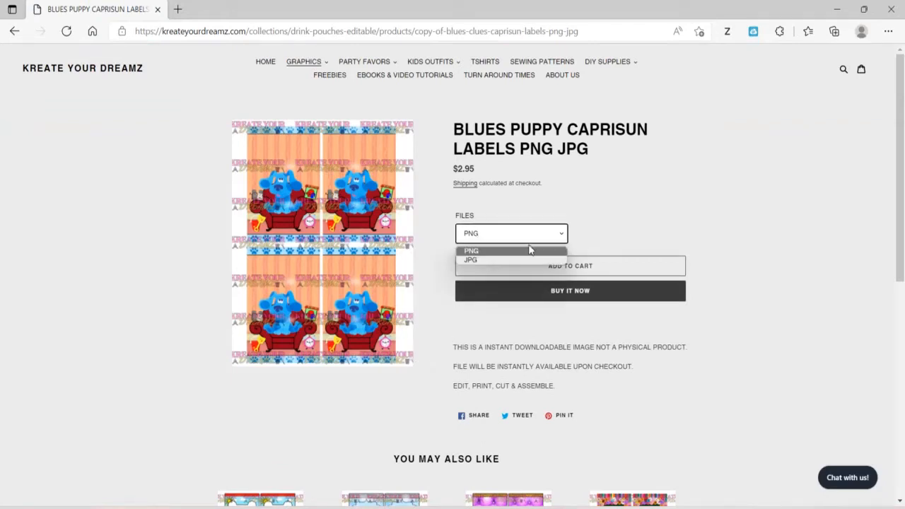
click(592, 227)
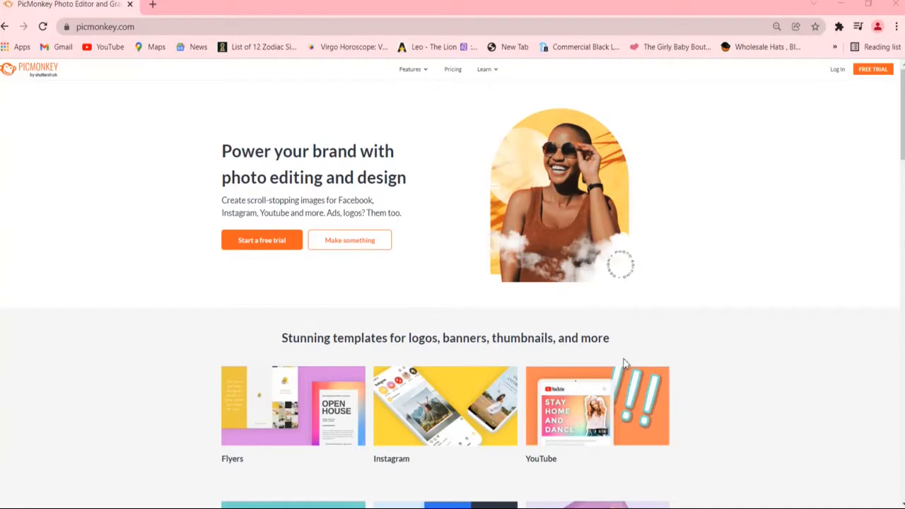
Step: Log in to PicMonkey and create a blank canvas in the 8.5 x 11 in print size
click(836, 72)
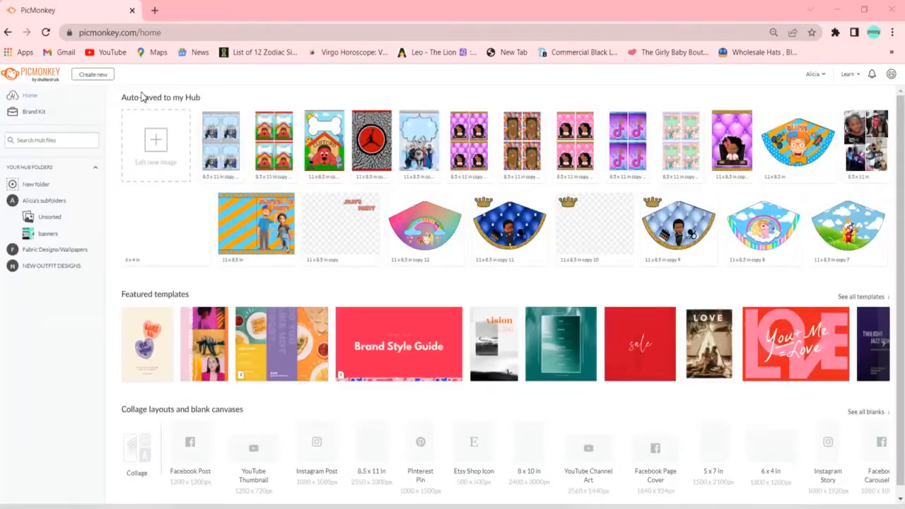
click(101, 82)
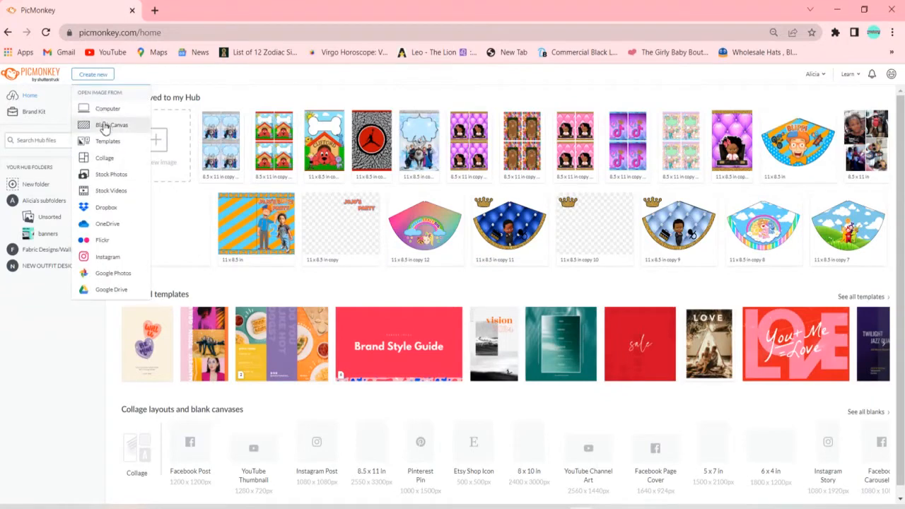
click(104, 126)
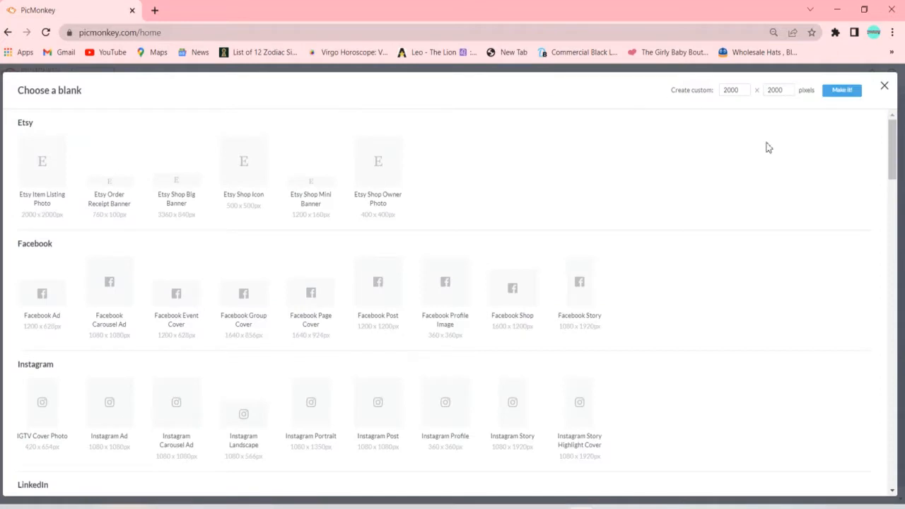
click(892, 478)
click(892, 478)
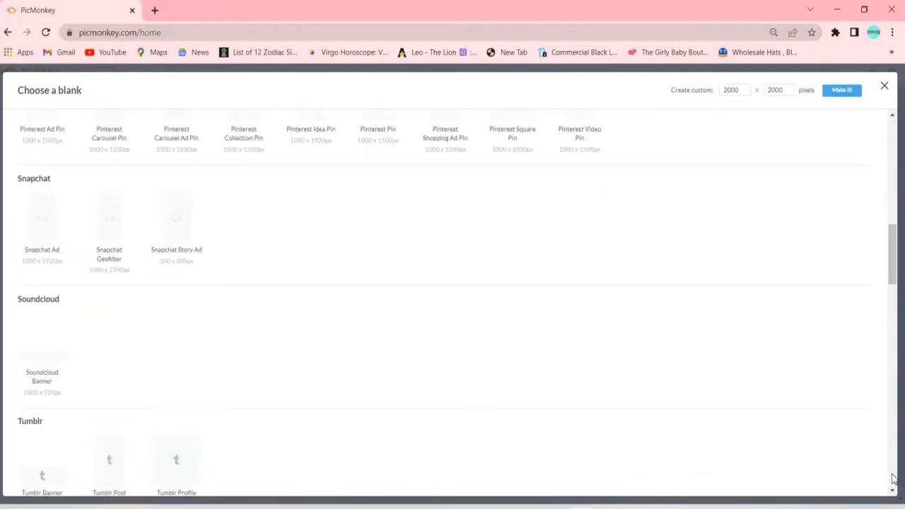
click(892, 478)
click(892, 479)
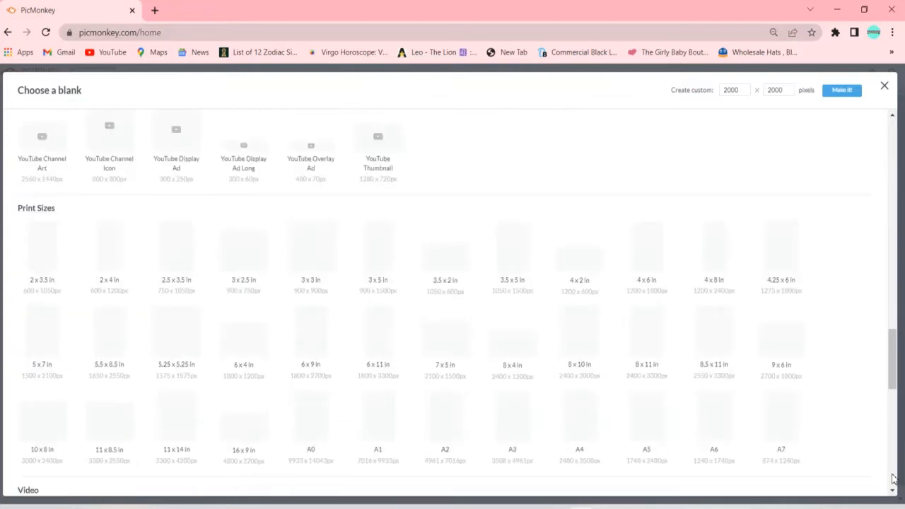
click(718, 345)
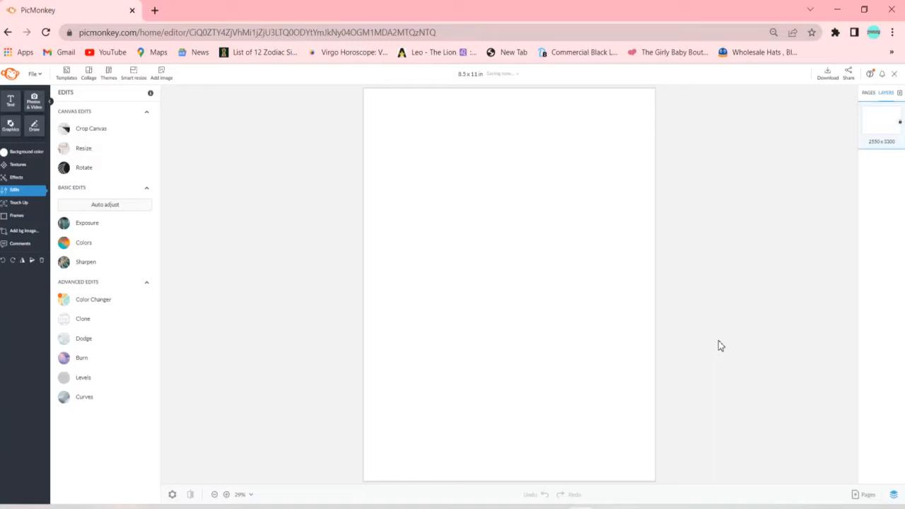
Step: Start adding an image from the computer and open the capri sun labels folder inside Pictures
click(162, 79)
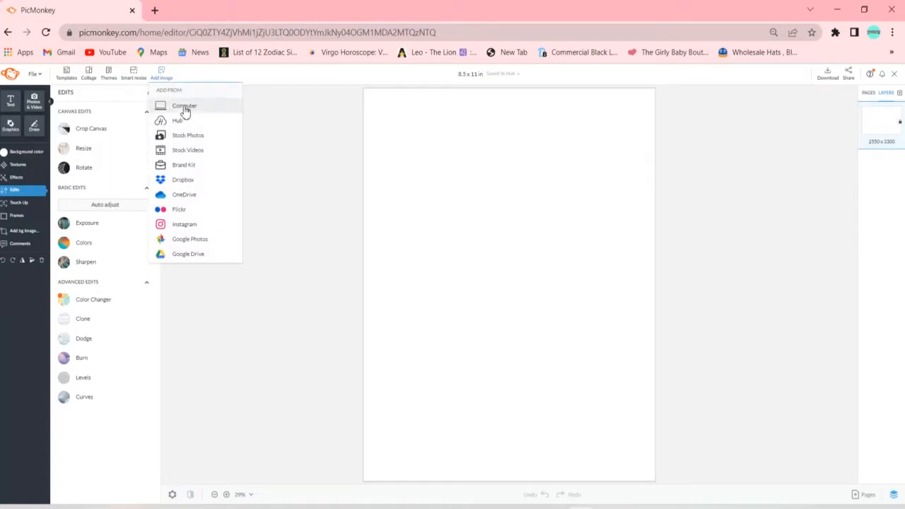
click(186, 107)
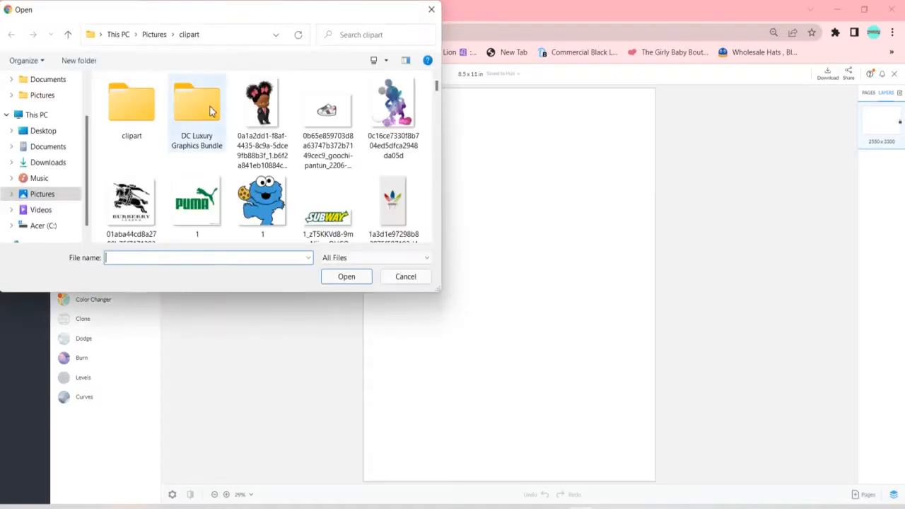
click(154, 34)
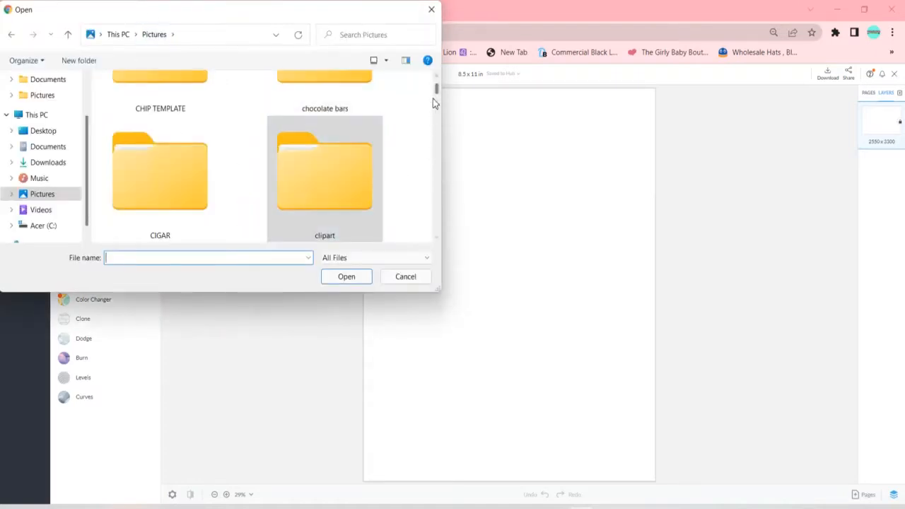
click(437, 77)
click(437, 77)
click(436, 77)
click(437, 77)
click(436, 238)
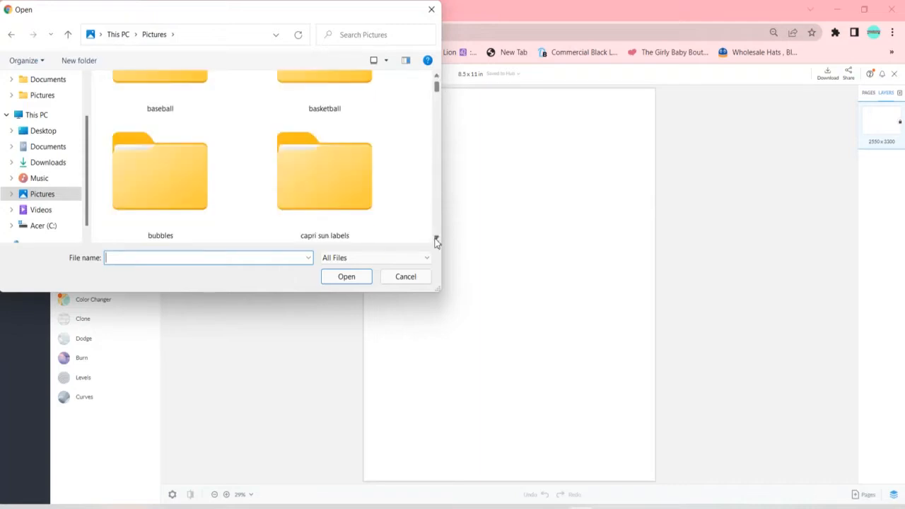
double_click(314, 189)
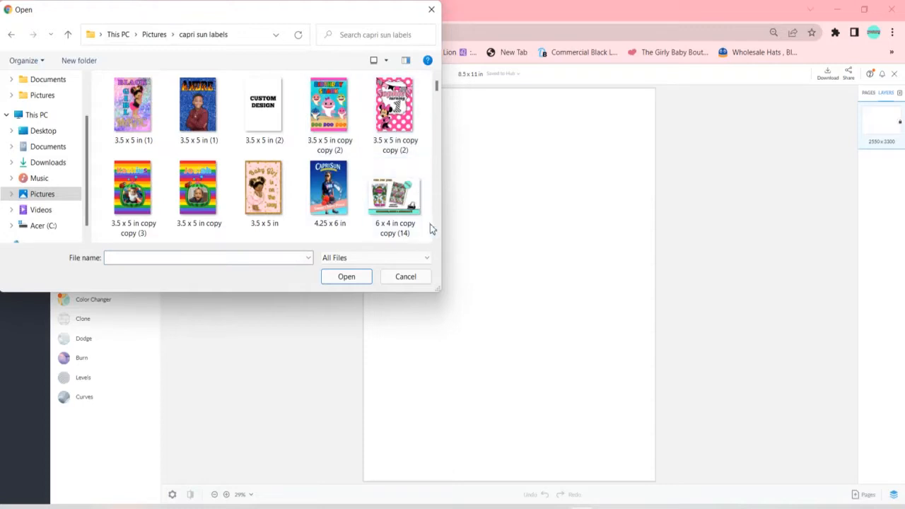
Step: Add the file blues clues edit png.png to the canvas and deselect it
click(276, 261)
text(bl)
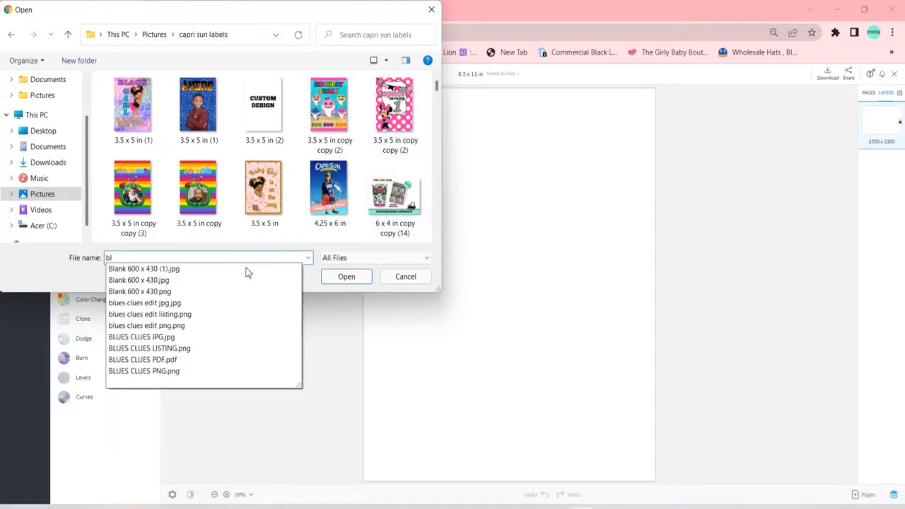
click(201, 326)
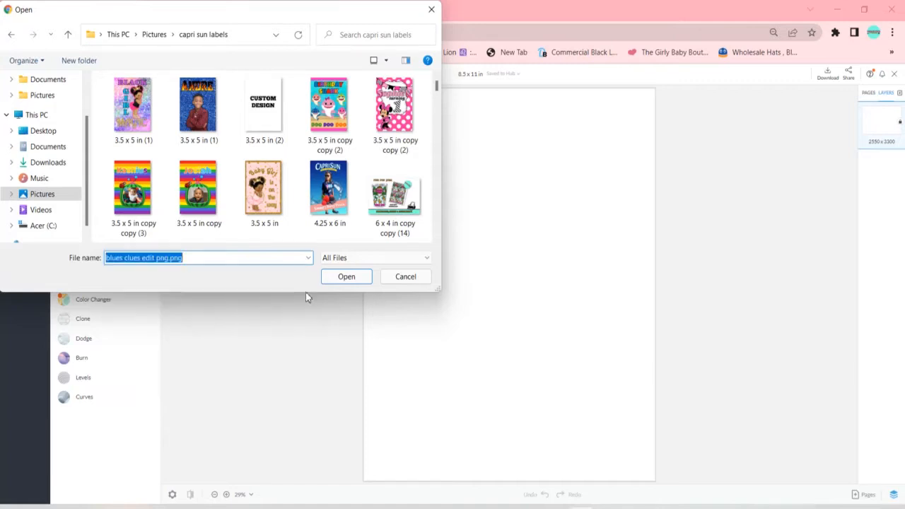
click(347, 279)
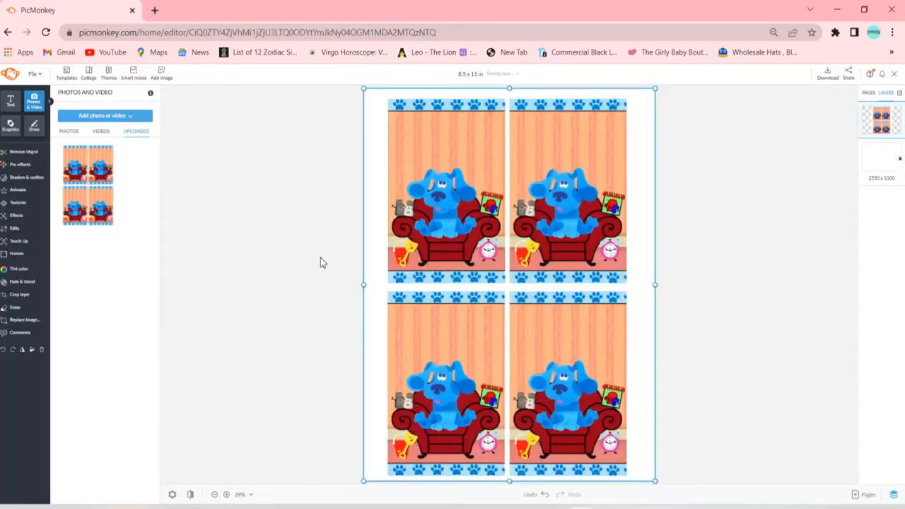
click(320, 260)
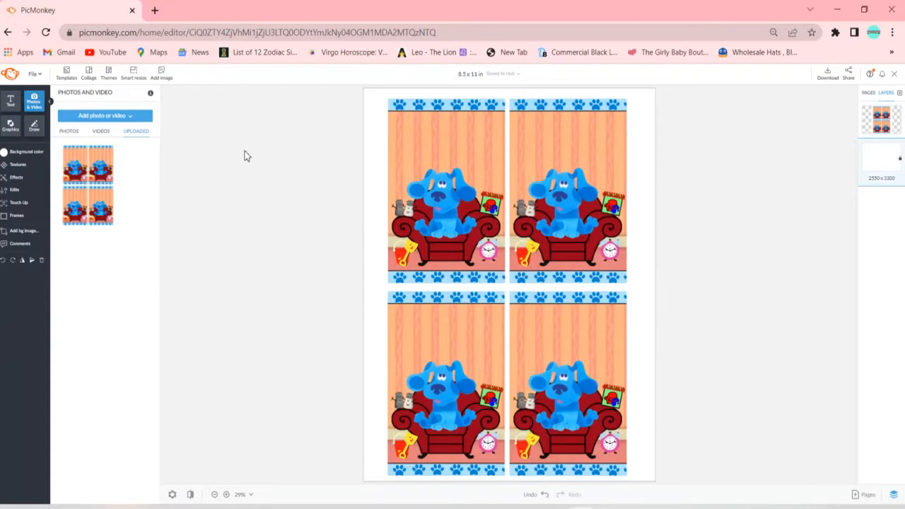
Step: Add a text box to the canvas and set its font to Luckiest Guy
click(16, 103)
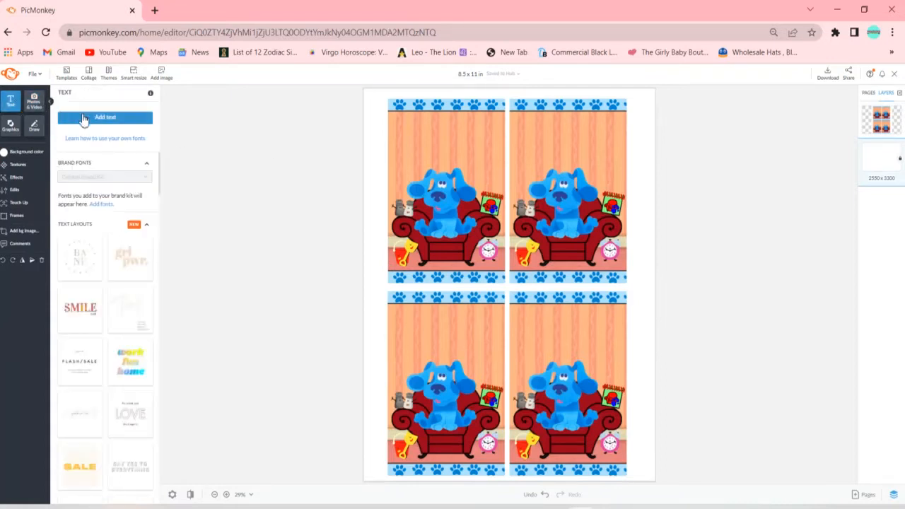
click(83, 117)
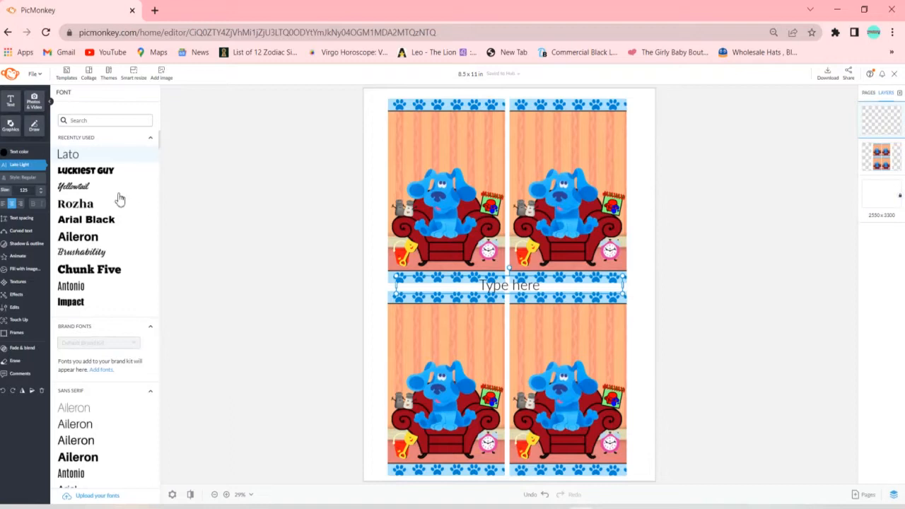
click(98, 174)
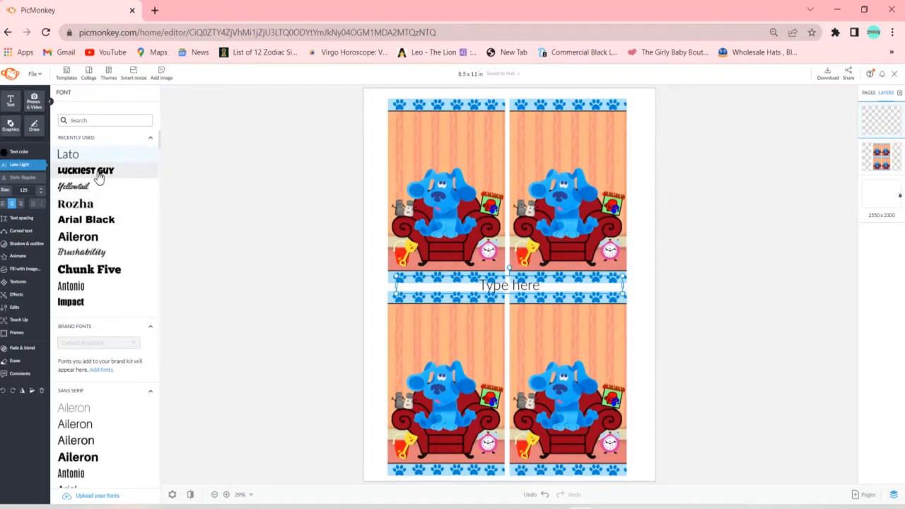
Step: Replace the placeholder text with HAPPY BIRTHDAY, putting each word on its own line
click(526, 284)
text(L)
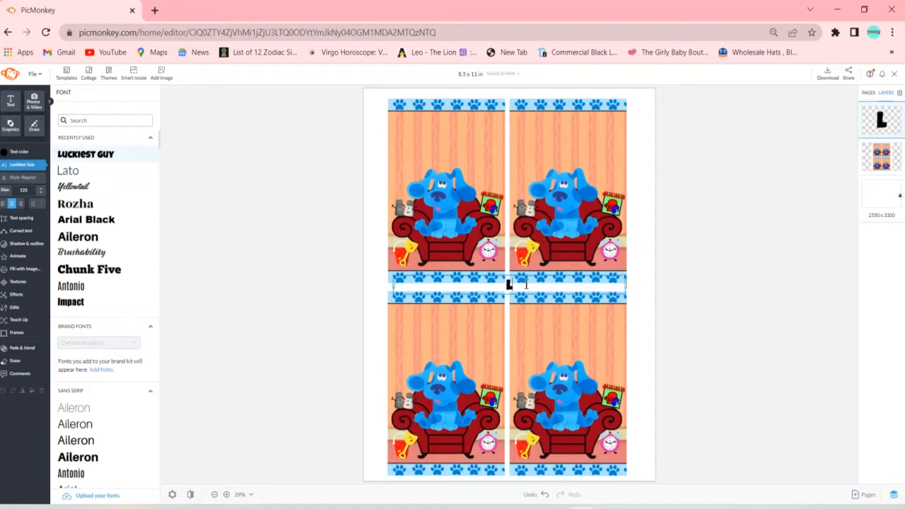
text(UC)
key(BackSpace)
key(BackSpace)
key(BackSpace)
text(HAPP)
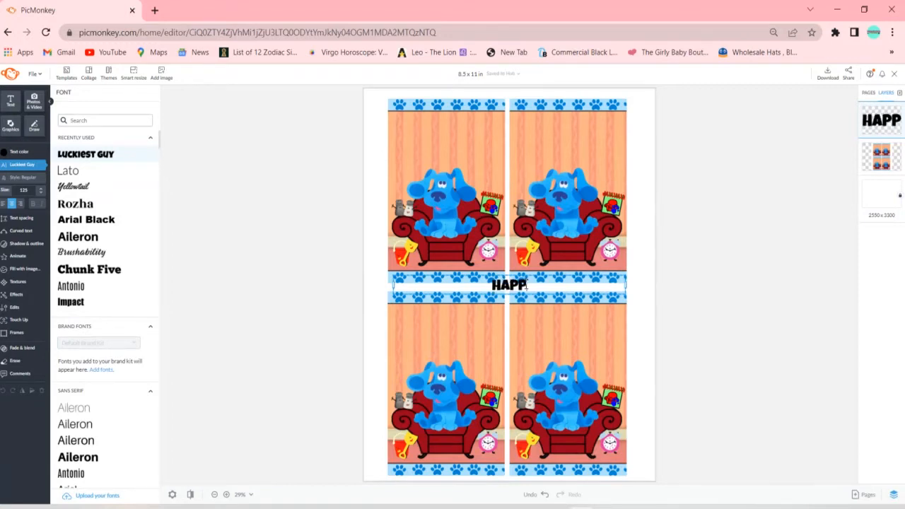
text(Y)
key(Return)
text(BIRTHDAY)
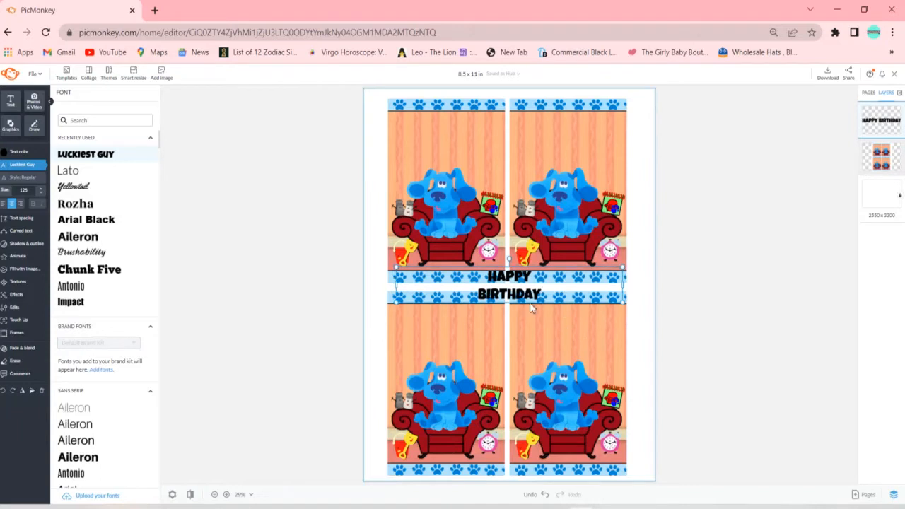
Step: Enlarge the HAPPY BIRTHDAY text to about size 181 and place it above the dog on the upper-left label
drag(59, 125, 63, 93)
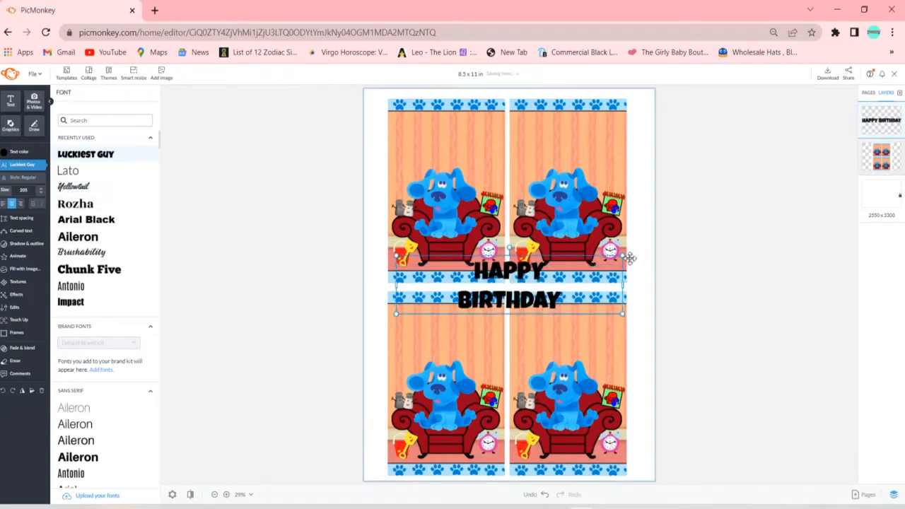
drag(625, 258, 605, 270)
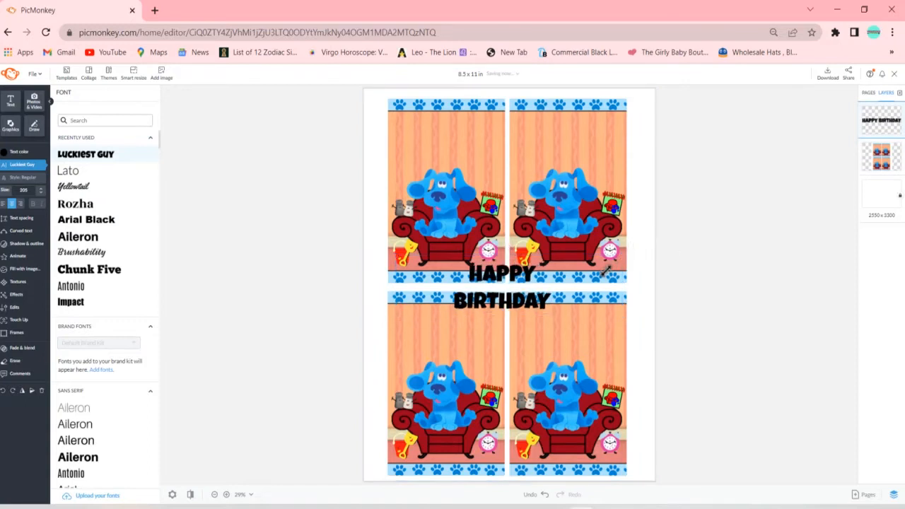
drag(475, 277, 424, 129)
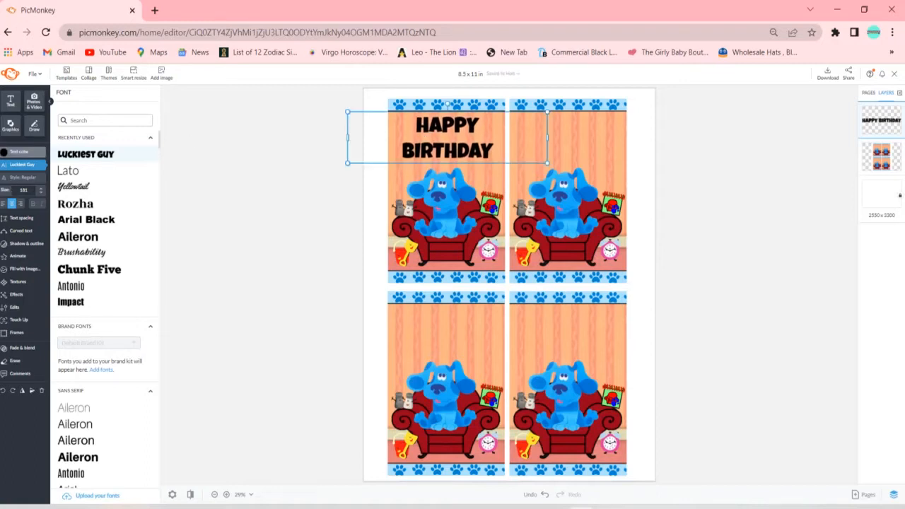
Step: Color the HAPPY BIRTHDAY text solid blue #0086d4 and deselect it
click(21, 152)
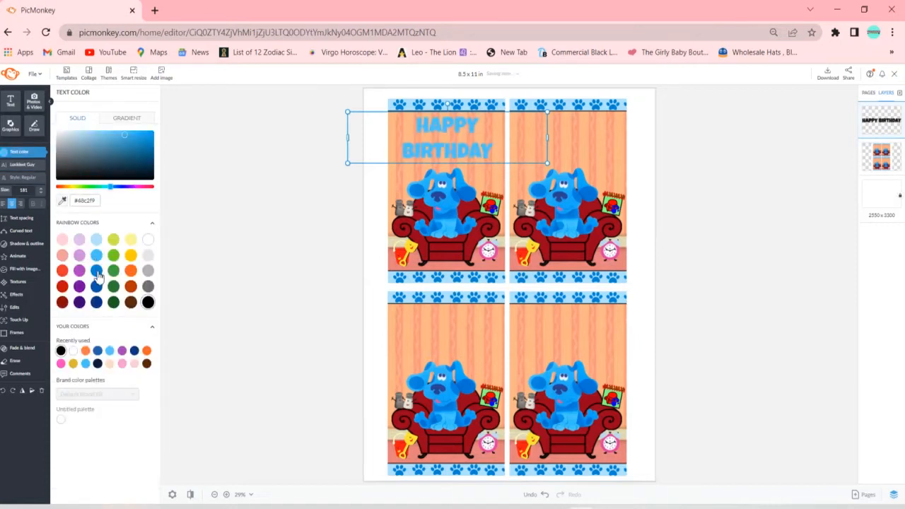
click(96, 270)
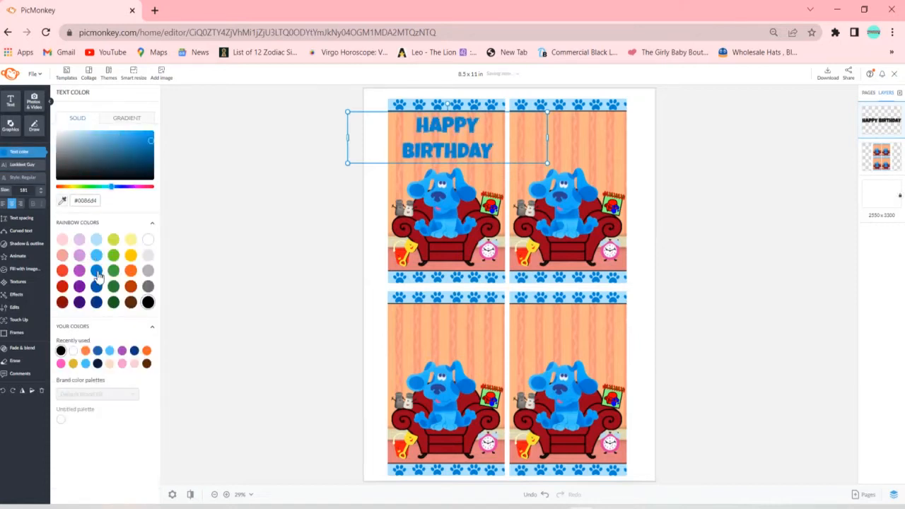
click(190, 216)
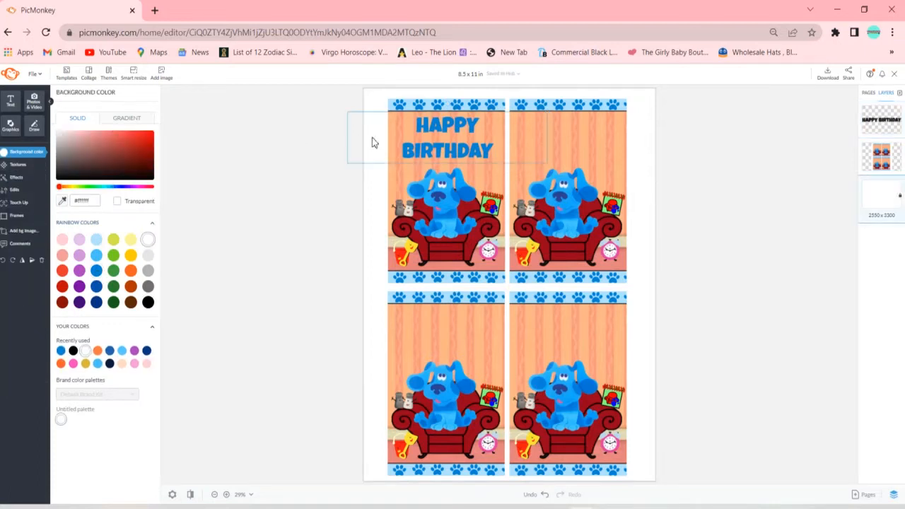
Step: Select the HAPPY BIRTHDAY text and apply a drop shadow to it
click(418, 146)
click(21, 164)
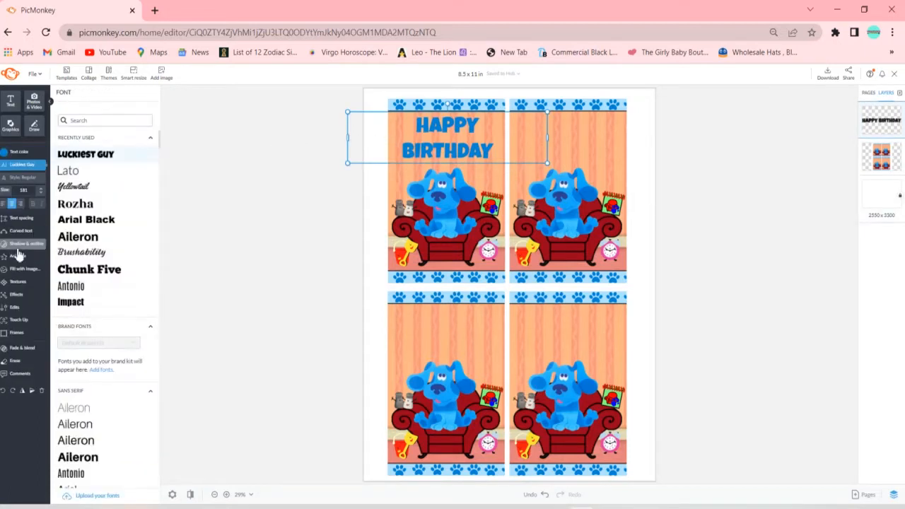
click(22, 245)
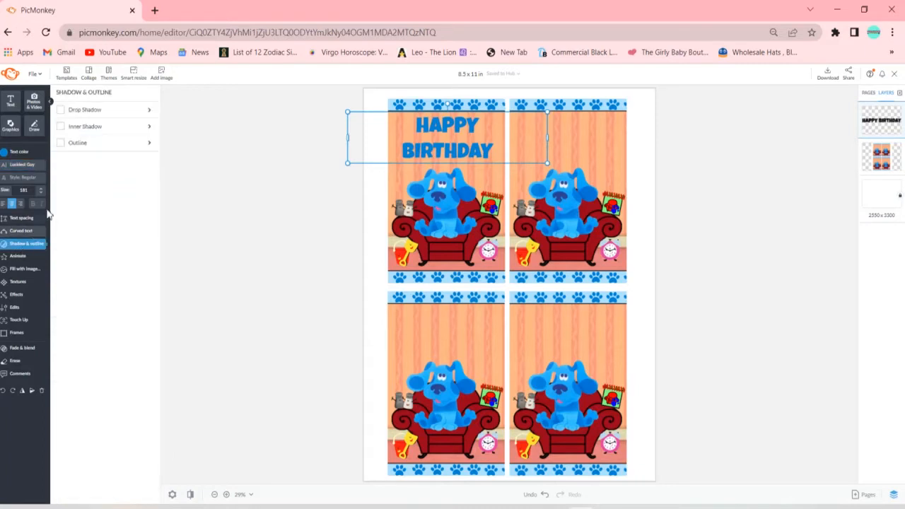
click(72, 111)
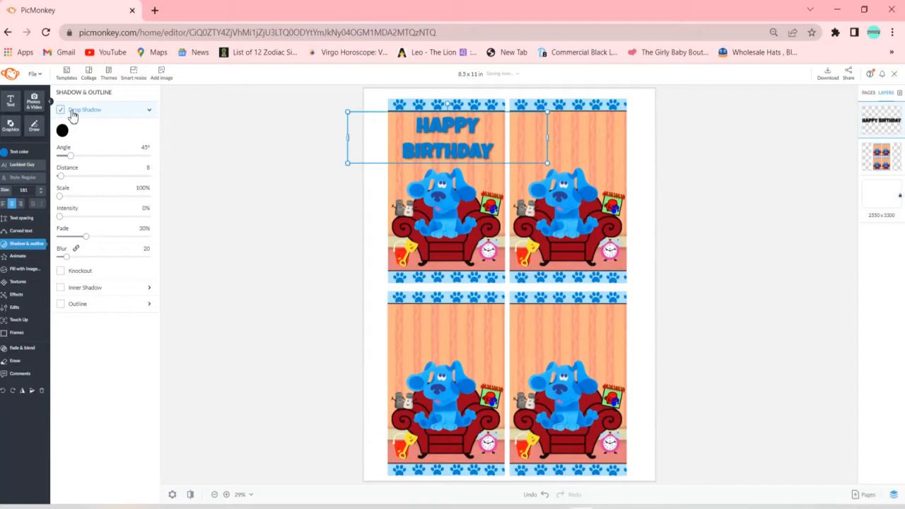
Step: Remove the drop shadow from the HAPPY BIRTHDAY text and give it a white #ffffff outline instead
click(73, 113)
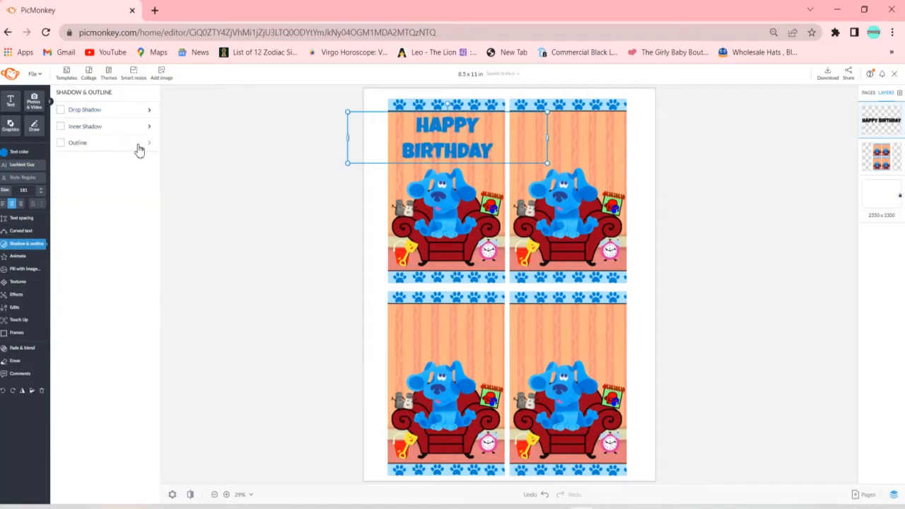
click(139, 145)
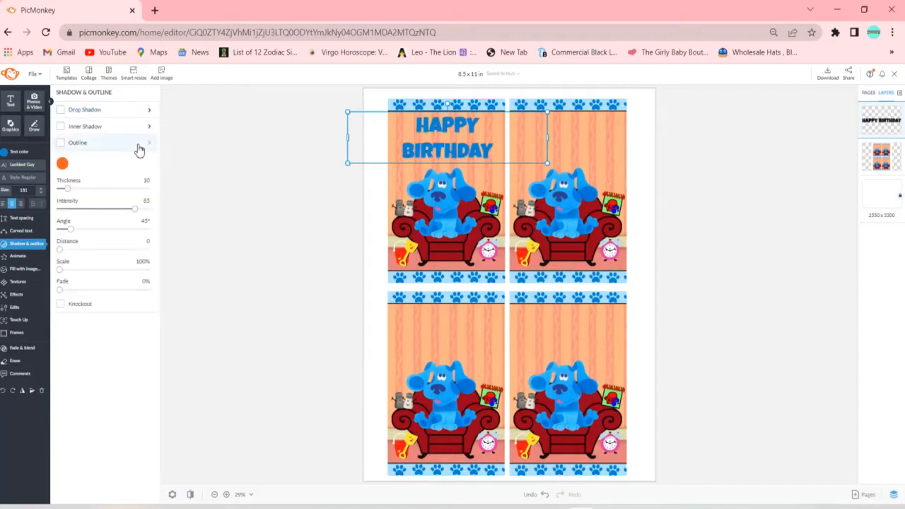
click(62, 164)
click(169, 290)
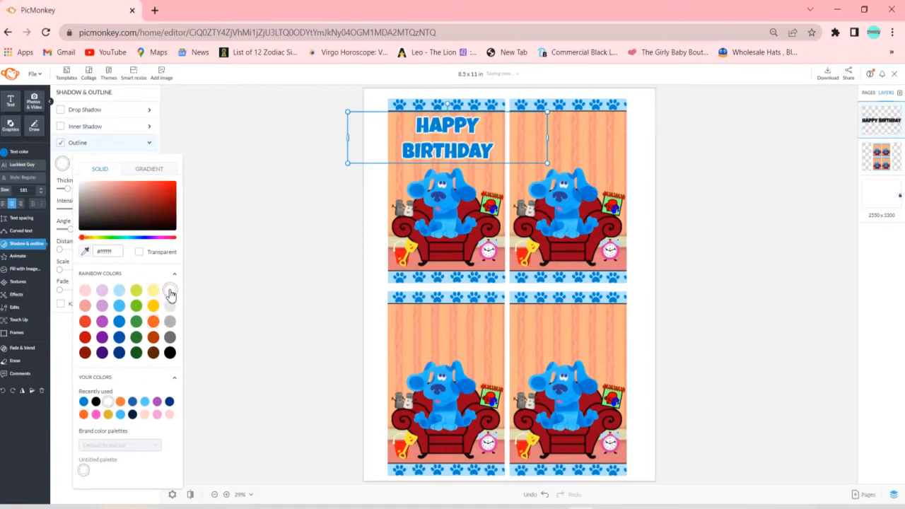
click(253, 301)
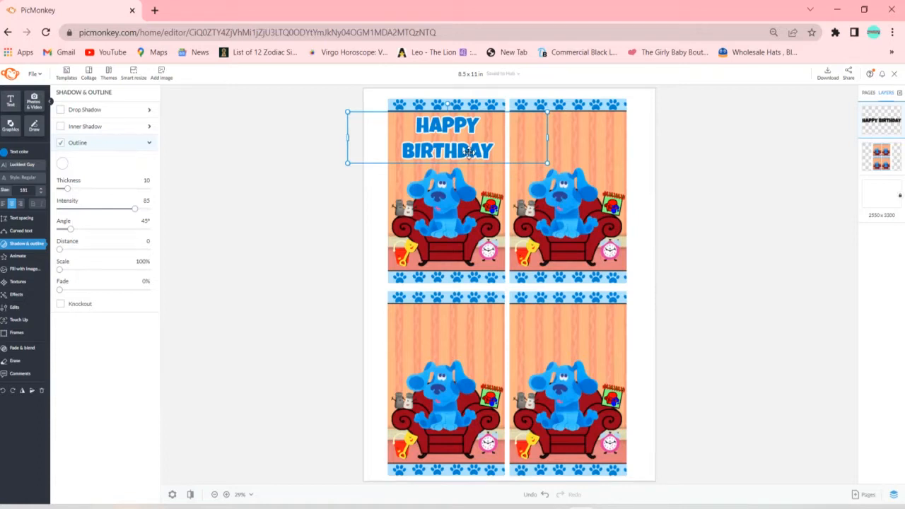
Step: Place copies of the outlined HAPPY BIRTHDAY text above the dogs on the upper-right and lower-left labels
key(ctrl+d)
drag(482, 145, 572, 138)
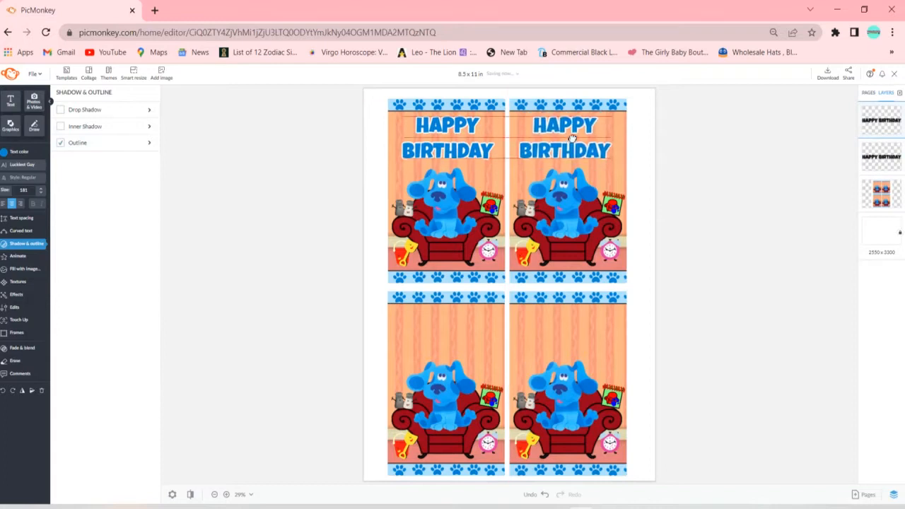
right_click(572, 139)
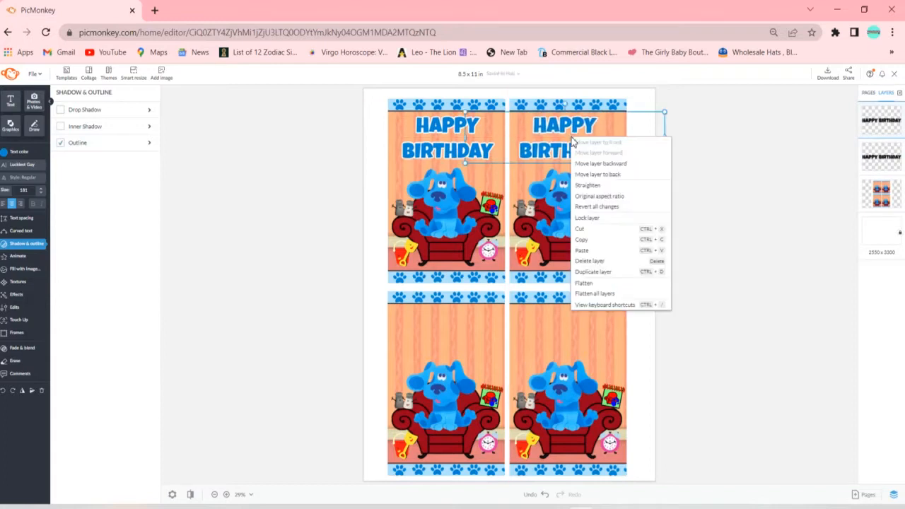
click(592, 240)
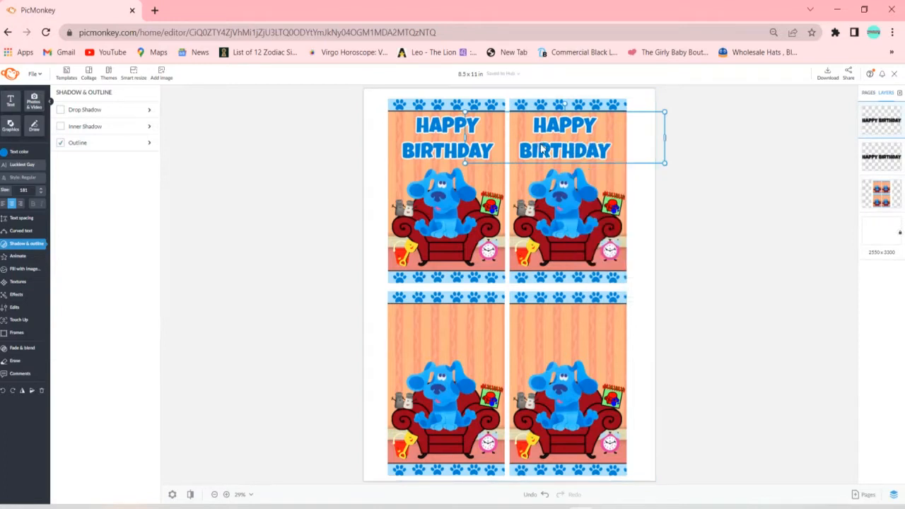
right_click(541, 145)
click(556, 259)
drag(559, 140, 441, 334)
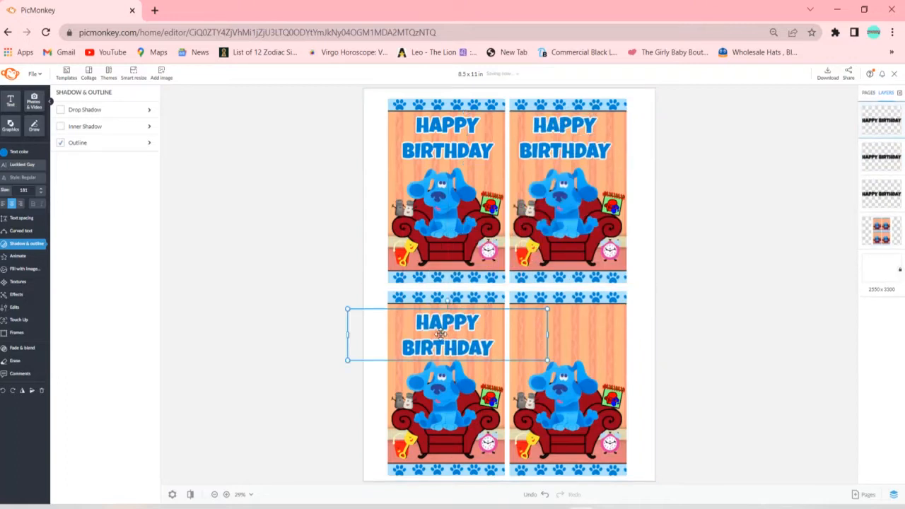
click(576, 305)
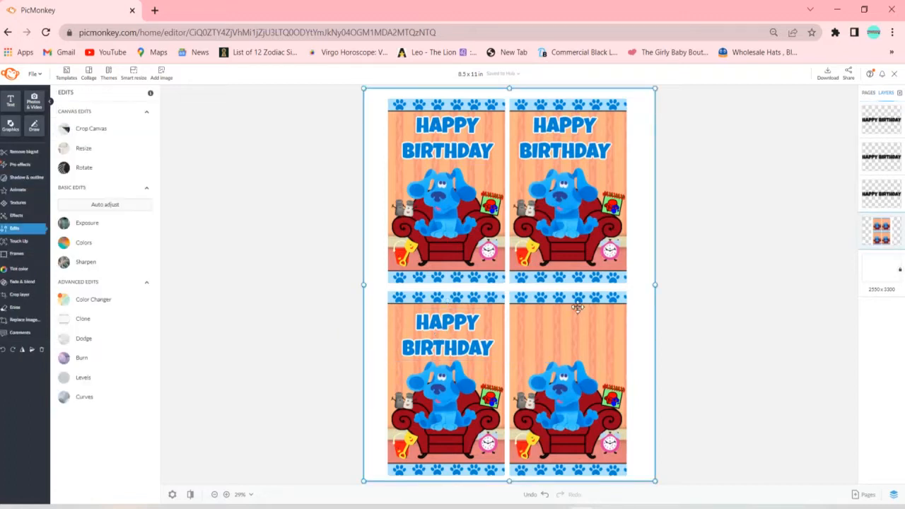
Step: Delete every HAPPY BIRTHDAY text from the label sheet
click(488, 344)
key(Delete)
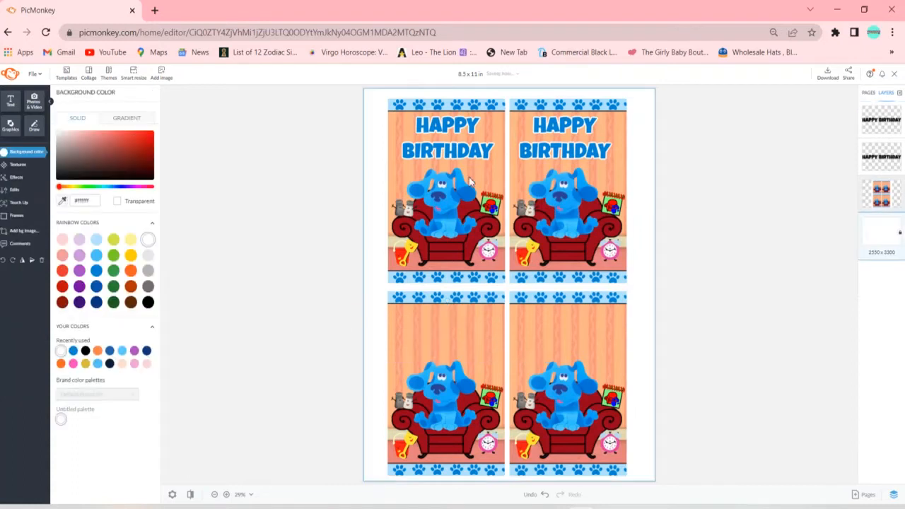
click(470, 156)
key(Delete)
click(443, 150)
key(Delete)
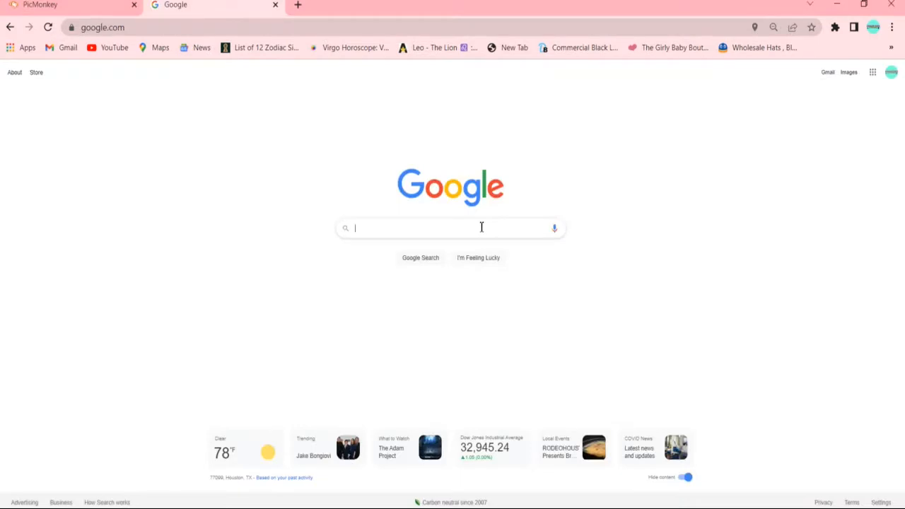
Step: Switch to Google, search images for "blues clues logo" and preview the white-lettered Blue's Clues logo from PNGkit
text(BLUES)
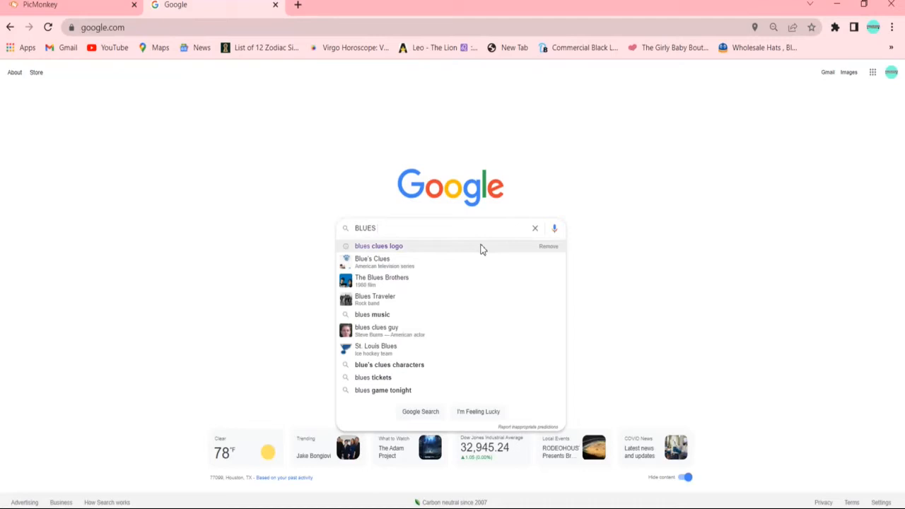
click(480, 249)
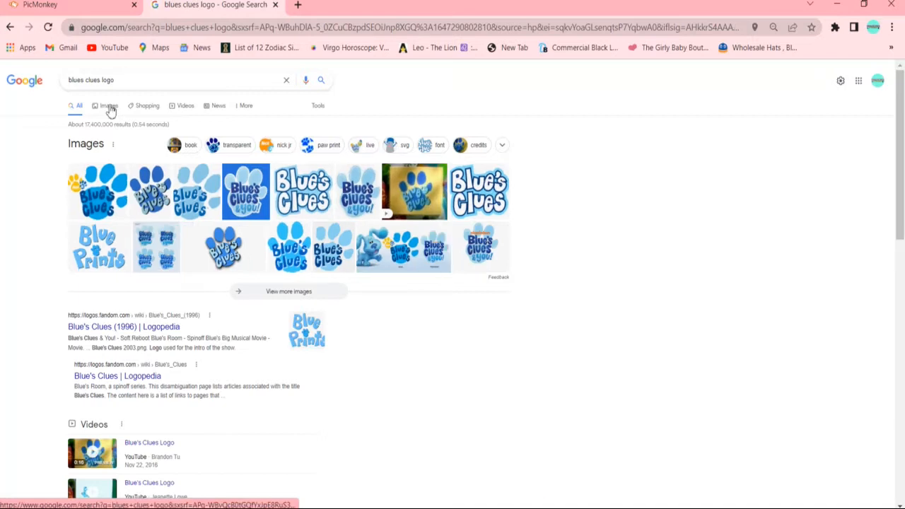
click(110, 108)
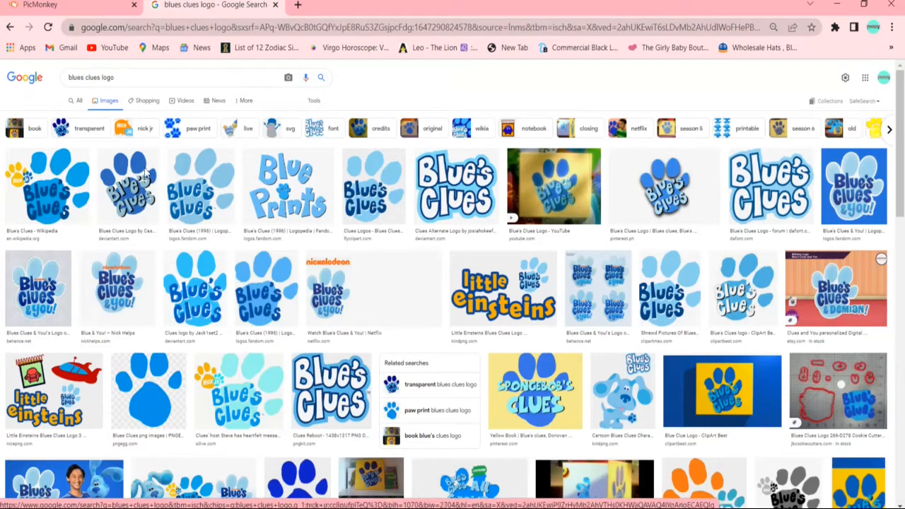
click(355, 398)
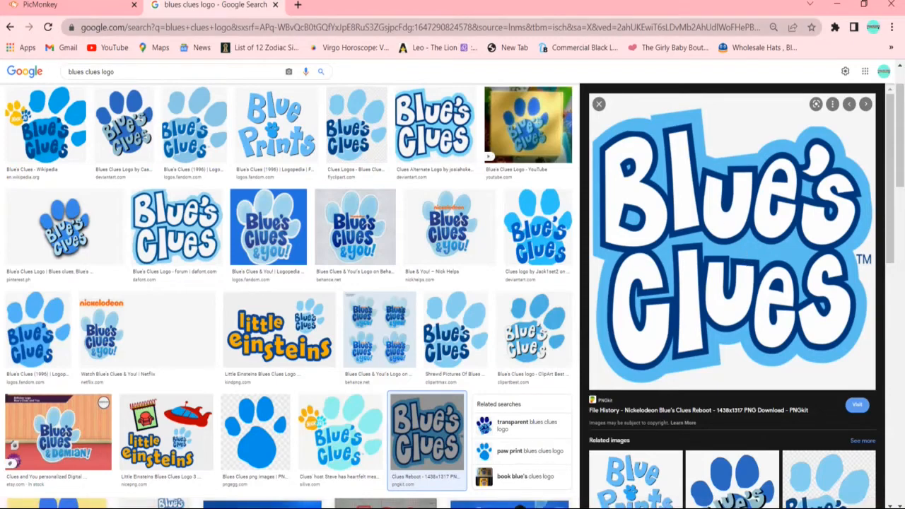
Step: Switch back to PicMonkey, start adding an image from the computer and open the clipart folder in Pictures
click(70, 5)
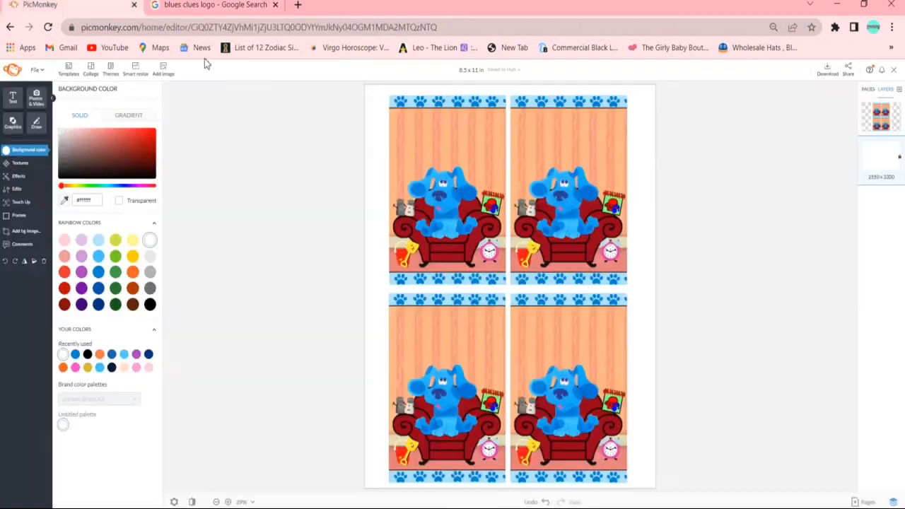
click(163, 71)
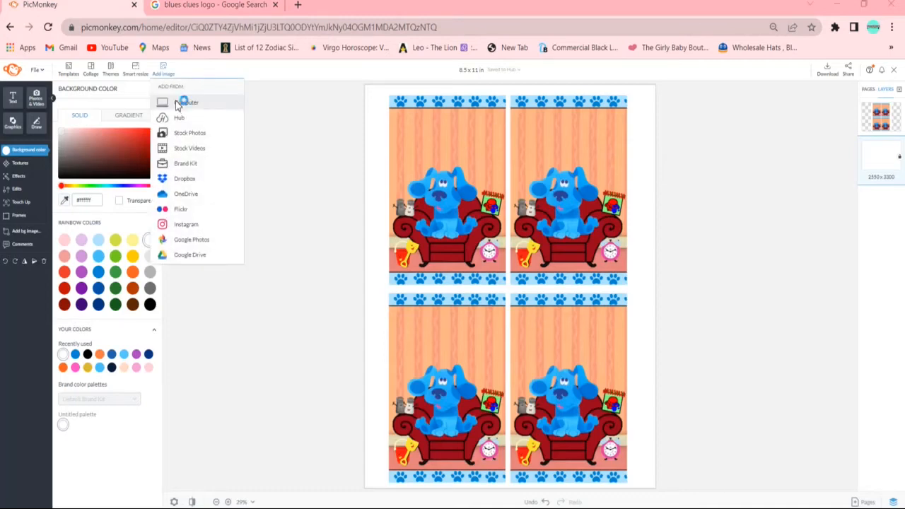
click(177, 102)
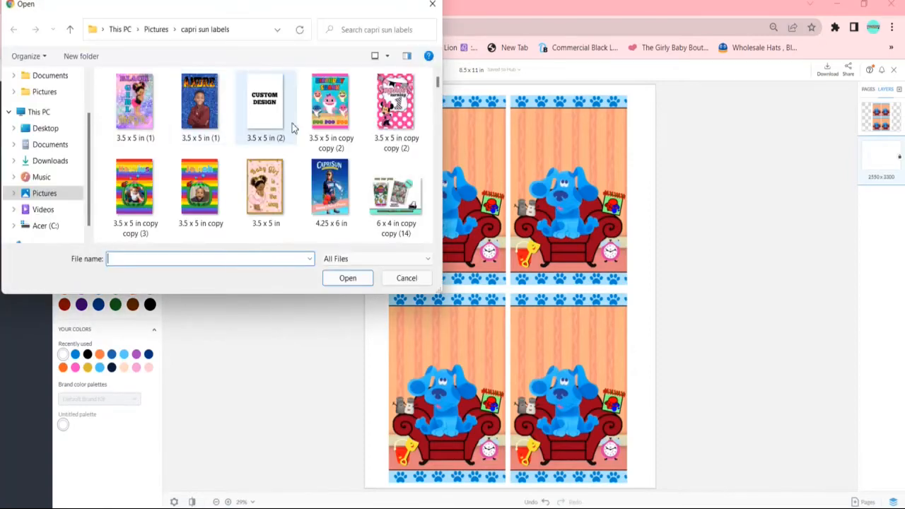
click(156, 29)
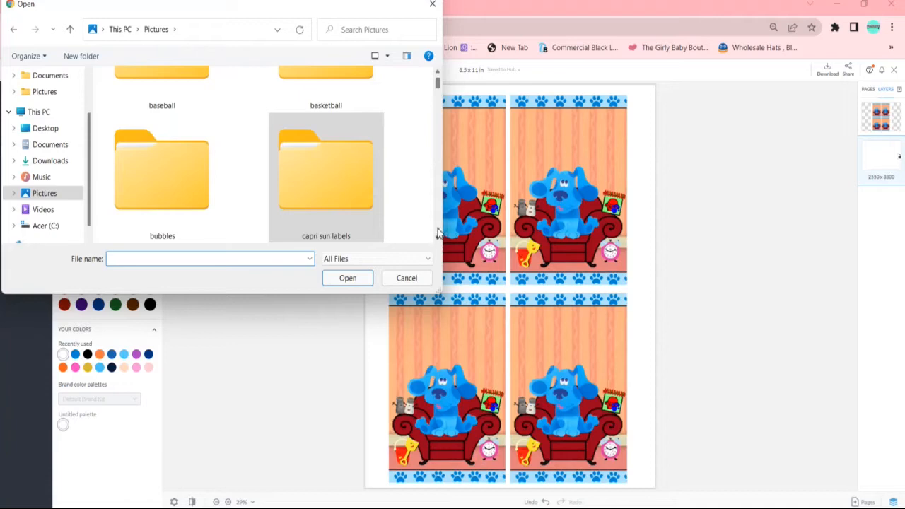
click(437, 239)
click(437, 238)
click(438, 239)
double_click(347, 195)
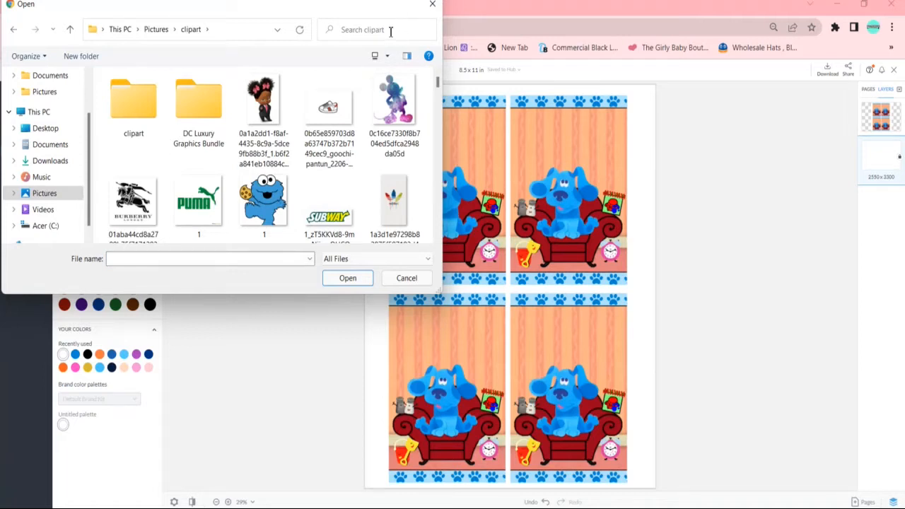
Step: Search the clipart folder for BLU, upload the bluesclueslogo image and add it to the canvas
click(390, 31)
text(BLU)
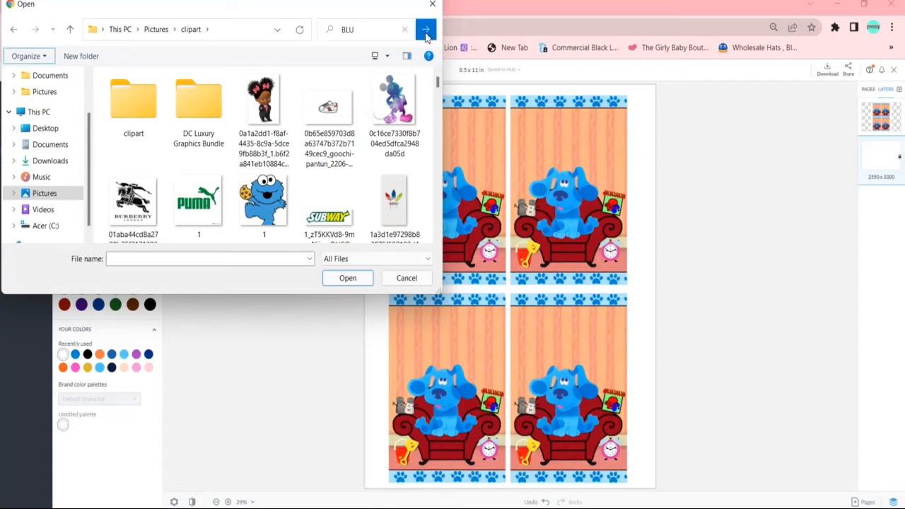
click(425, 32)
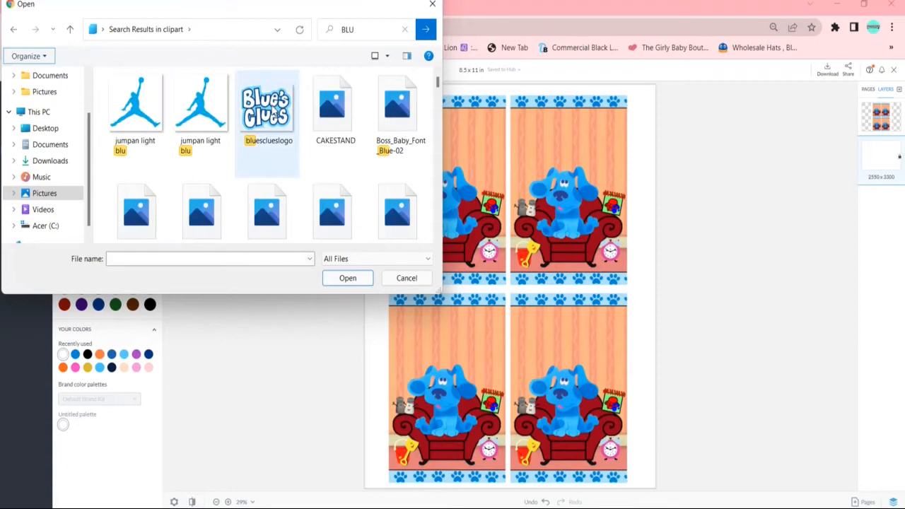
double_click(273, 111)
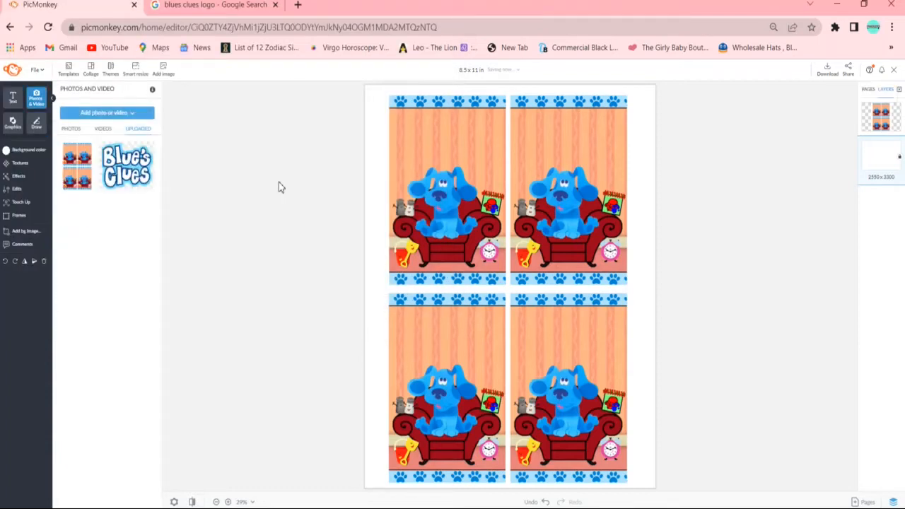
click(117, 171)
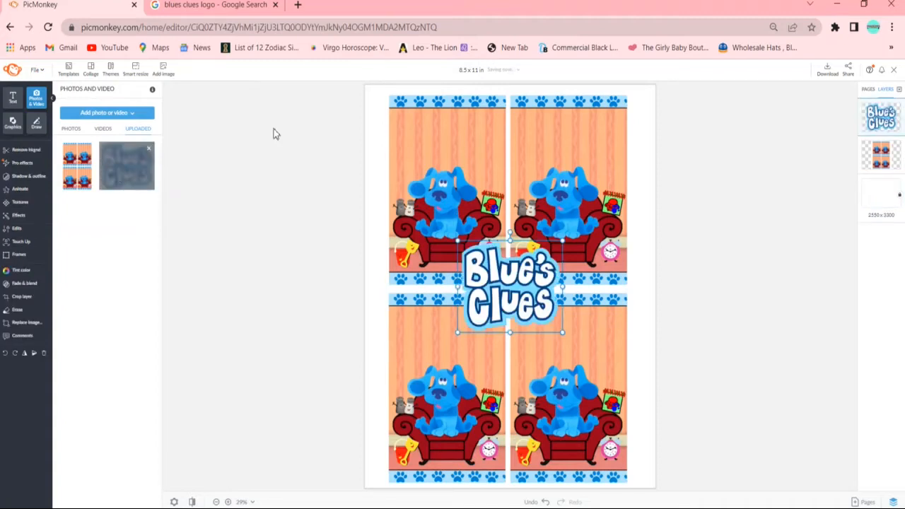
Step: Shrink the Blue's Clues logo to fit above the dog on the upper-left label and apply a drop shadow to it
drag(499, 288, 435, 211)
drag(473, 177, 455, 146)
click(454, 145)
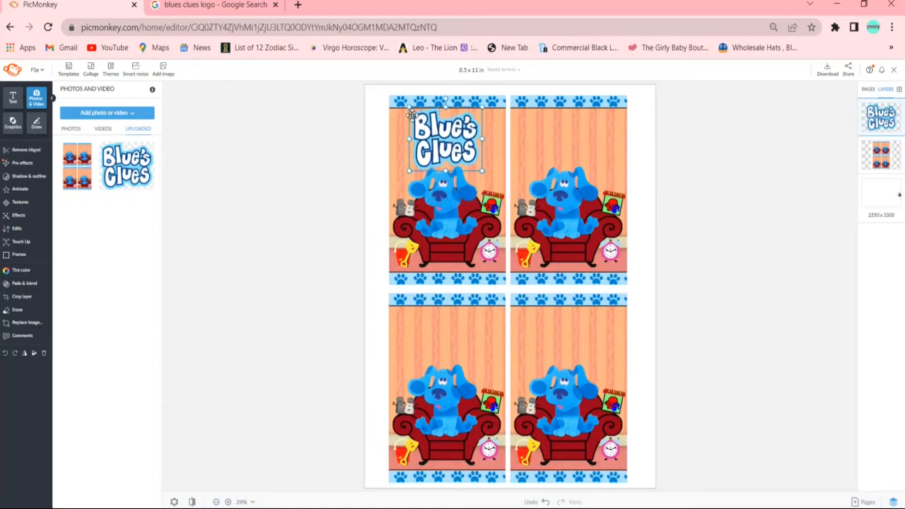
drag(408, 106, 416, 112)
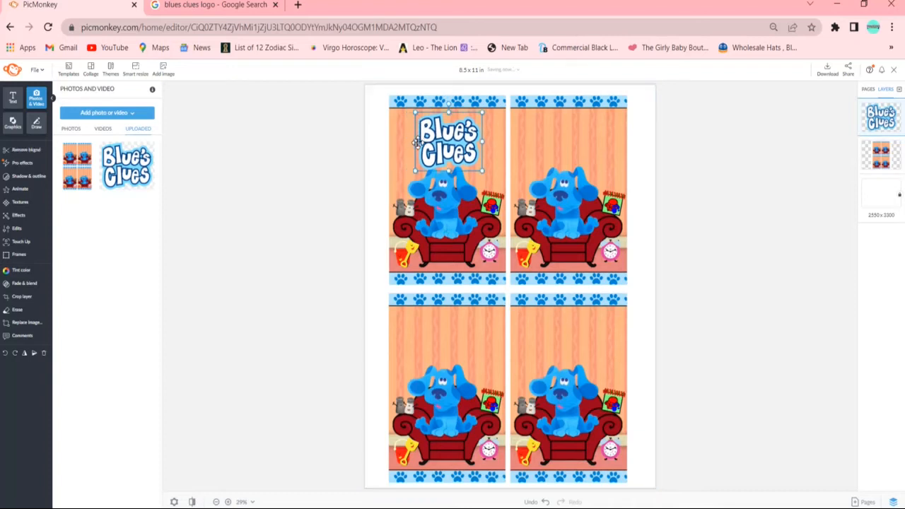
drag(417, 142, 443, 146)
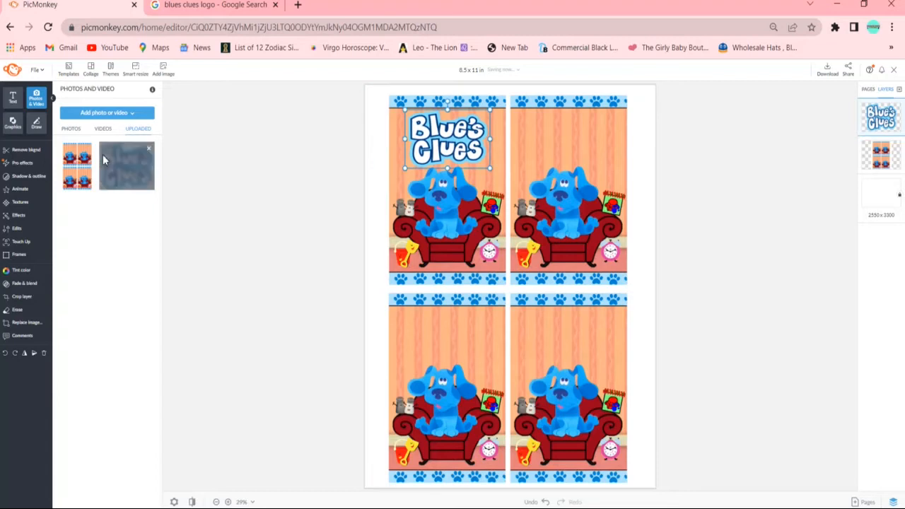
click(27, 175)
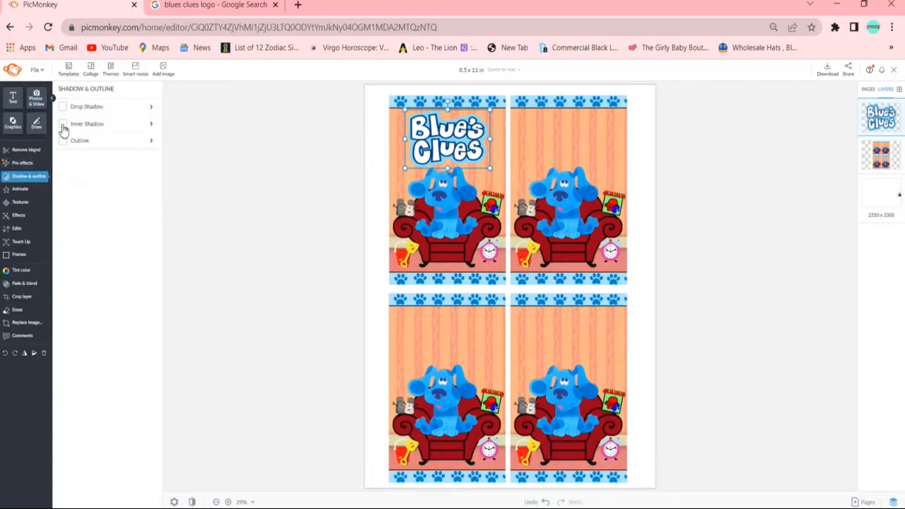
click(78, 111)
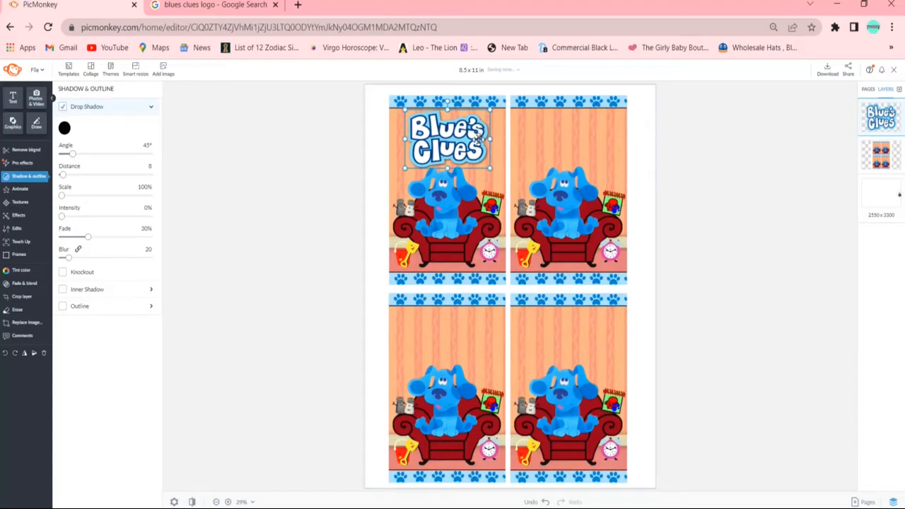
Step: Place copies of the shadowed Blue's Clues logo above the dogs on the other three labels, then deselect
key(ctrl+c)
key(ctrl+v)
drag(480, 145, 575, 139)
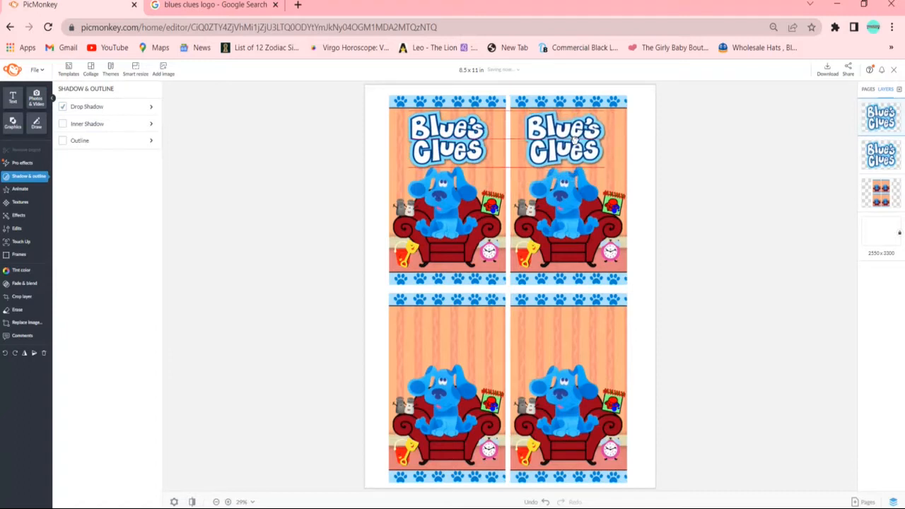
key(ctrl+c)
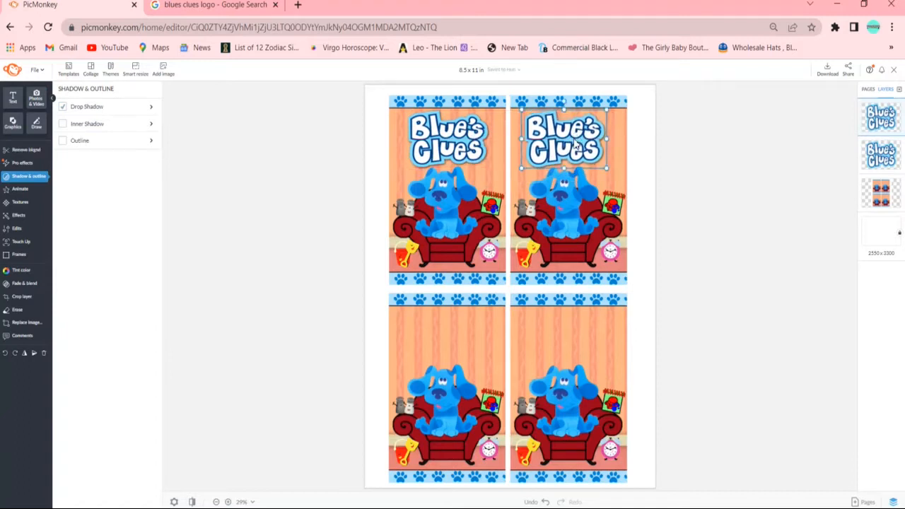
key(ctrl+v)
drag(559, 158, 447, 335)
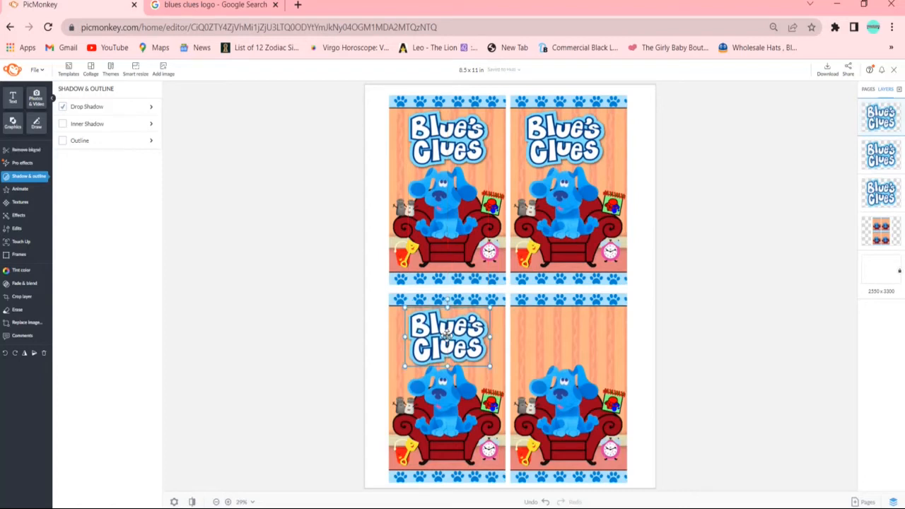
key(ctrl+v)
drag(458, 343, 571, 334)
click(694, 309)
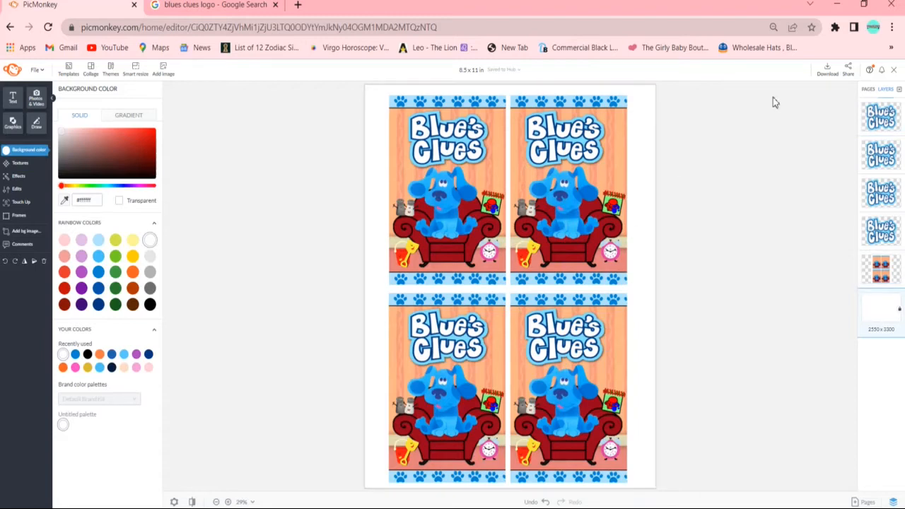
Step: Prepare the label sheet's web download with PNG image as the file type
click(822, 73)
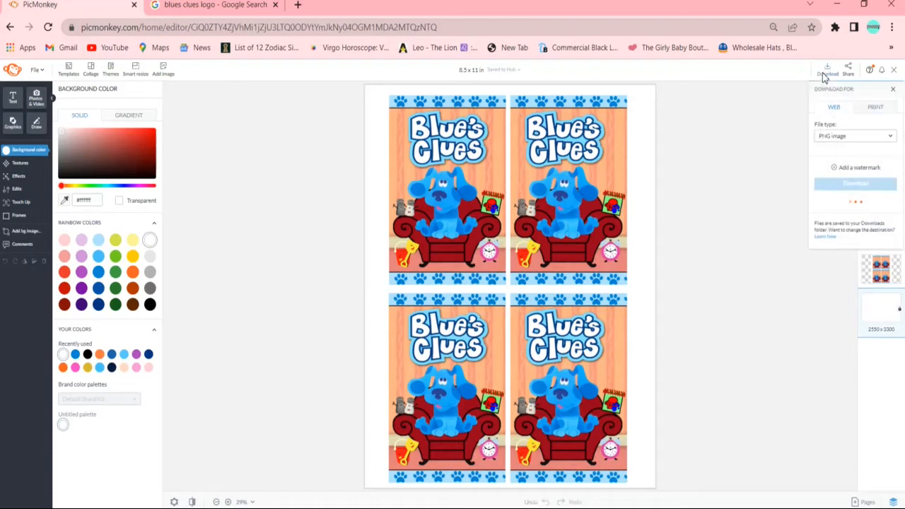
click(824, 140)
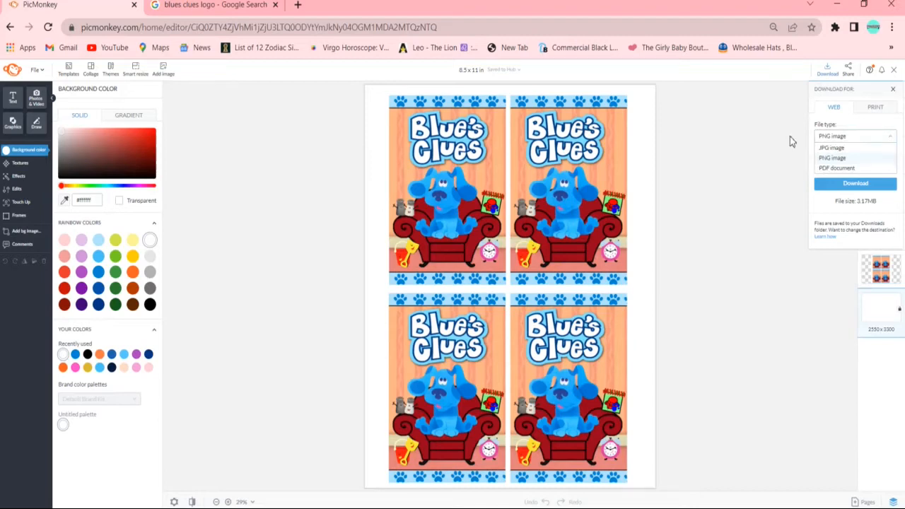
click(790, 137)
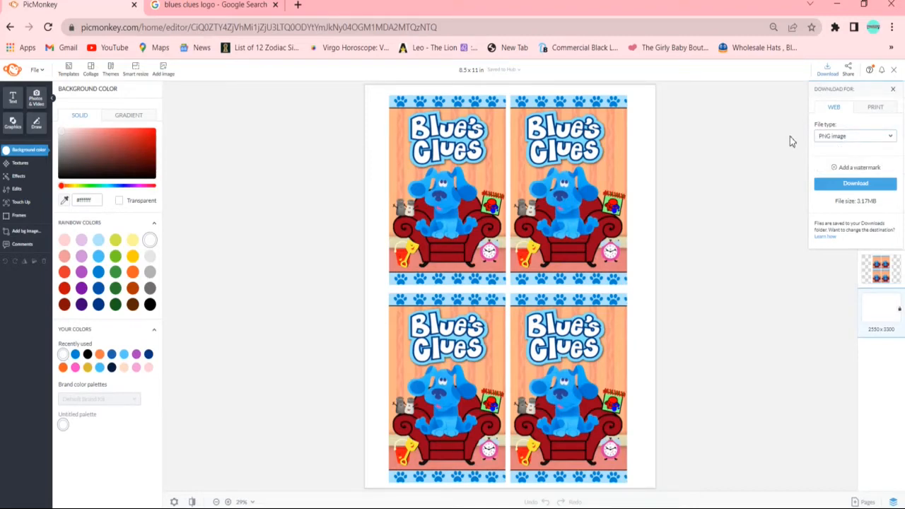